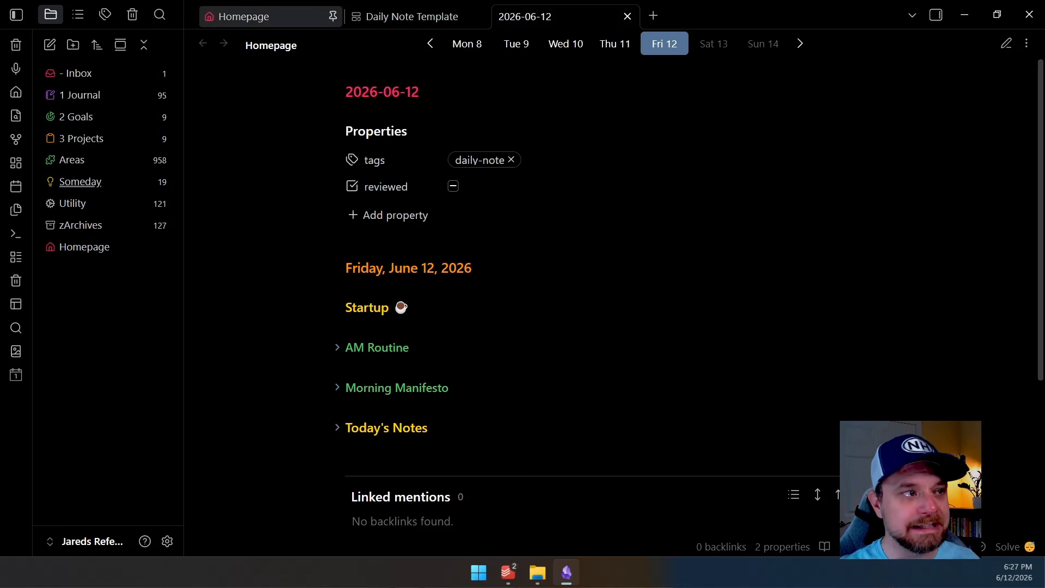
Open the Homepage note and reveal the source of the Today's Daily Note link and the Recent Daily Notes block
left_click(255, 17)
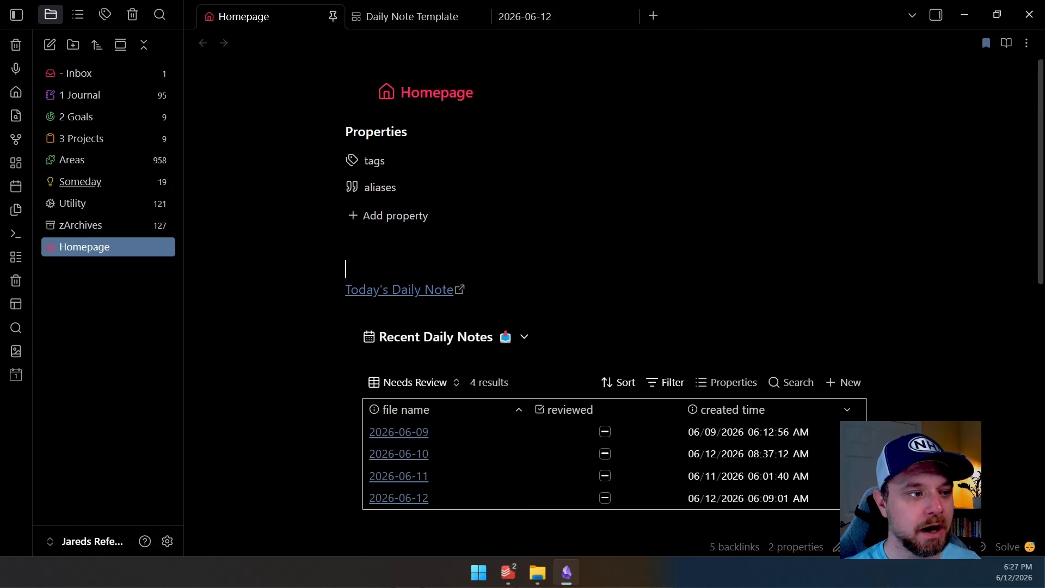
left_click(676, 290)
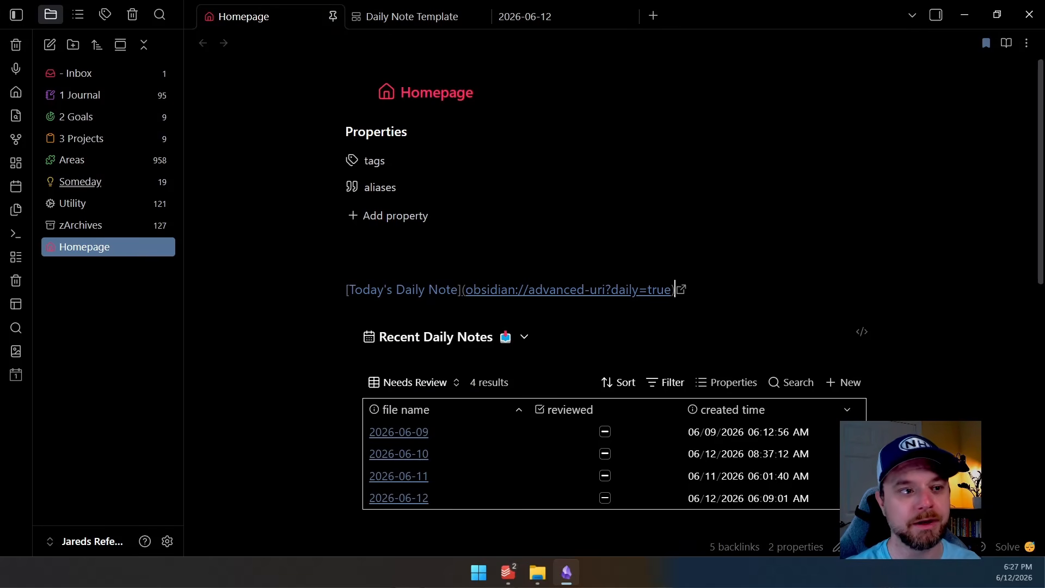
left_click(862, 332)
scroll(862, 332, "down", 1)
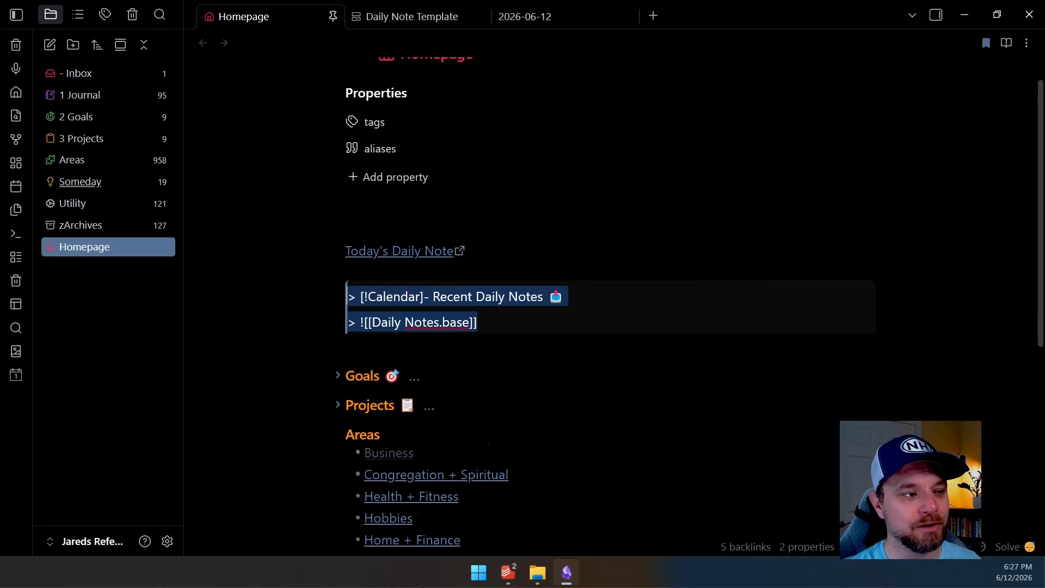
Fold and unfold the Recent Daily Notes callout on the Homepage several times
left_click(409, 262)
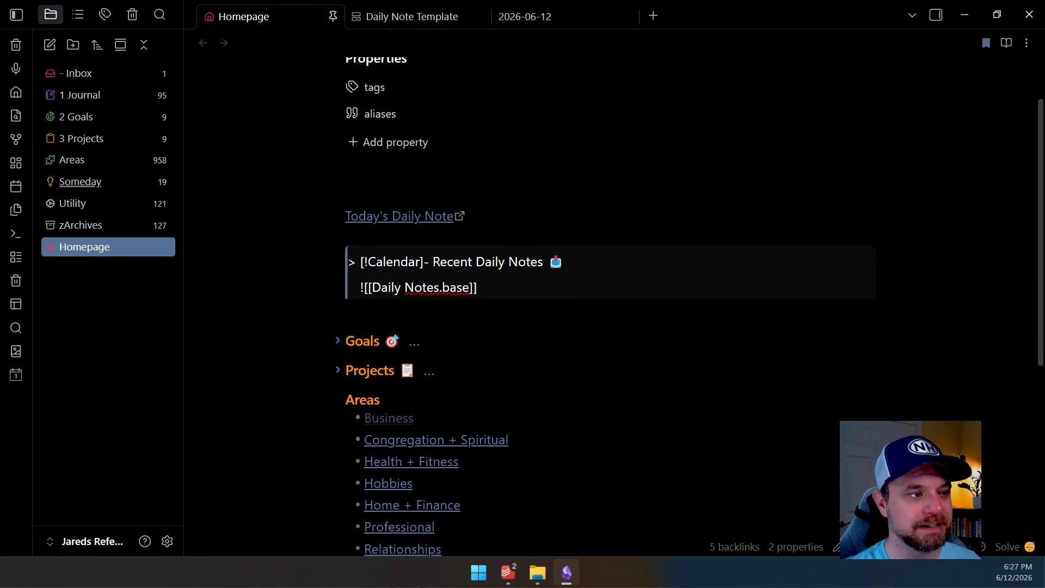
left_click(347, 235)
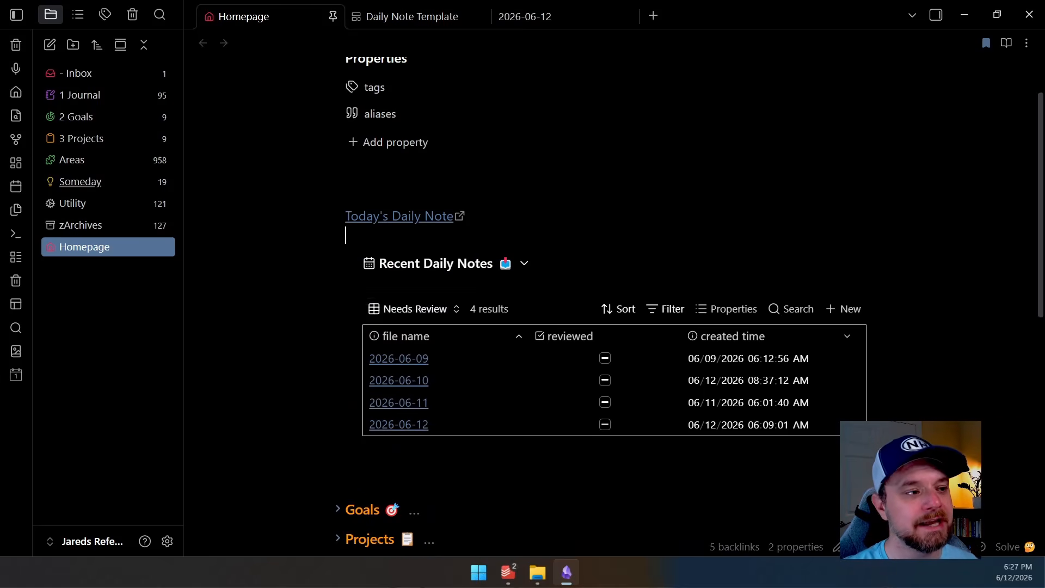
left_click(524, 264)
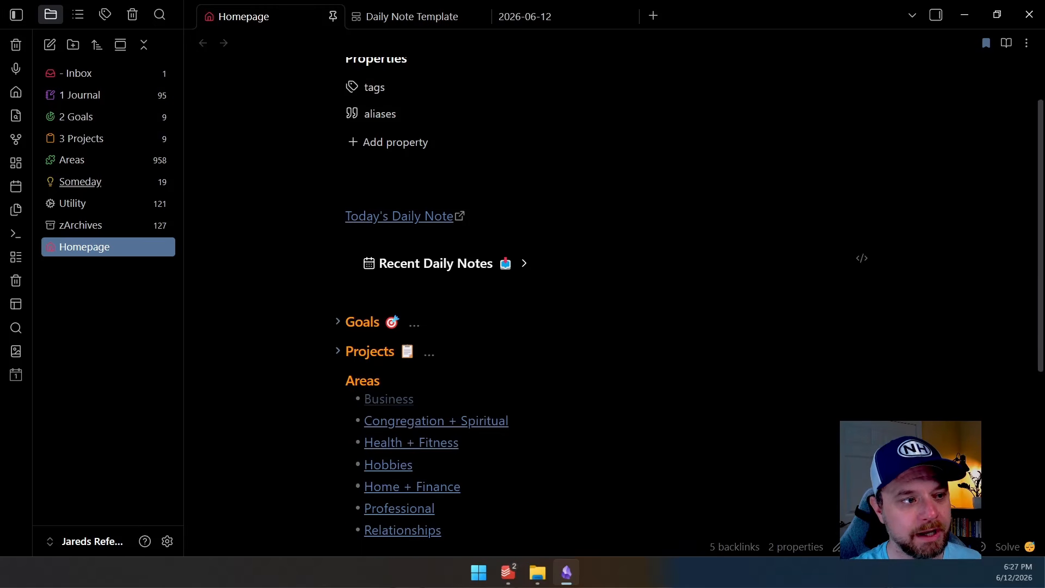
left_click(524, 263)
left_click(525, 264)
left_click(524, 263)
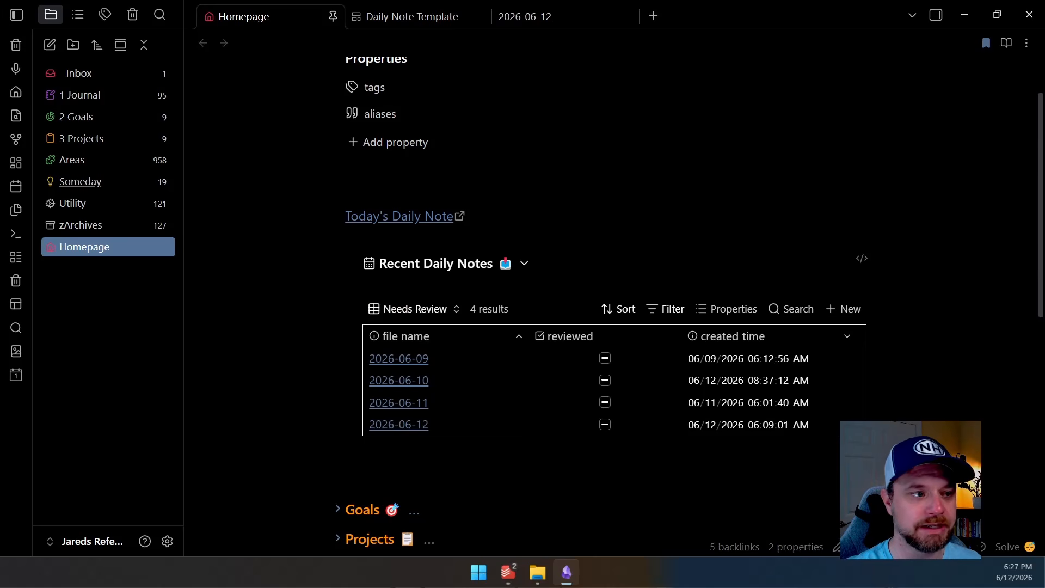
left_click(524, 263)
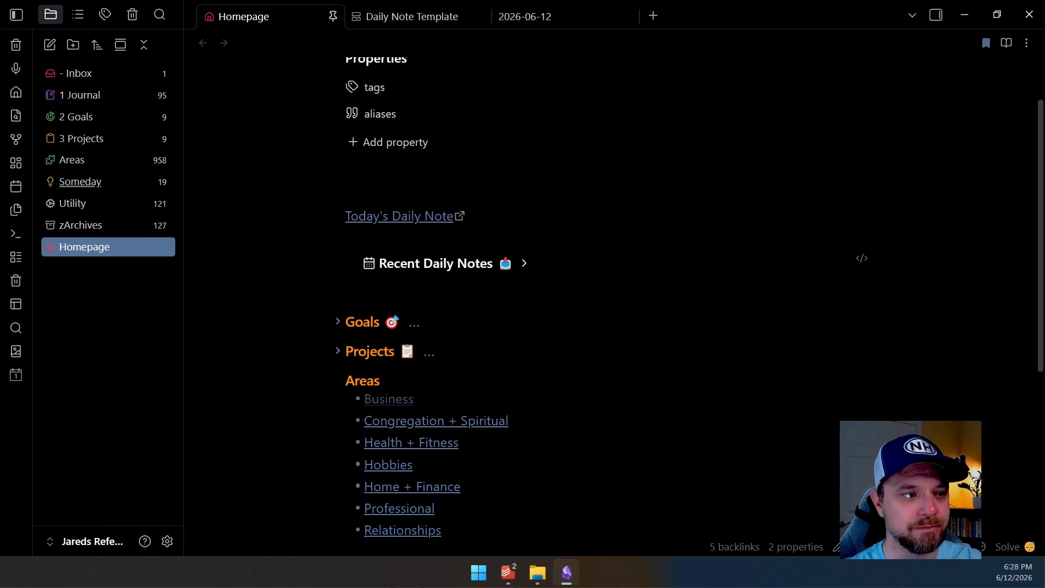
left_click(524, 263)
left_click(524, 263)
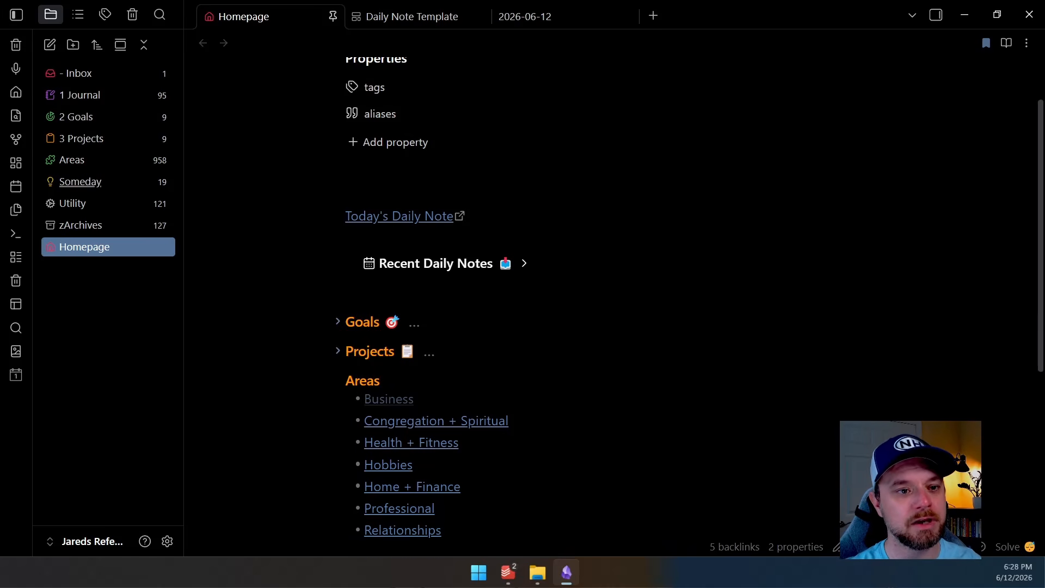
Examine the Recent Daily Notes callout's source, selecting its [!Calendar] type marker
left_click(862, 257)
left_click(423, 262)
left_click_drag(423, 262, 429, 262)
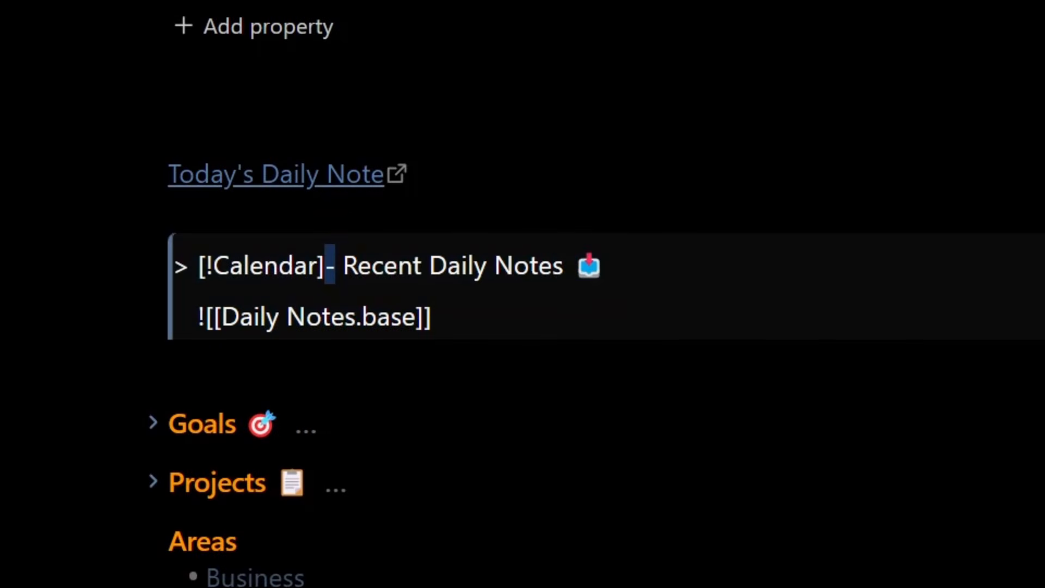
left_click(318, 266)
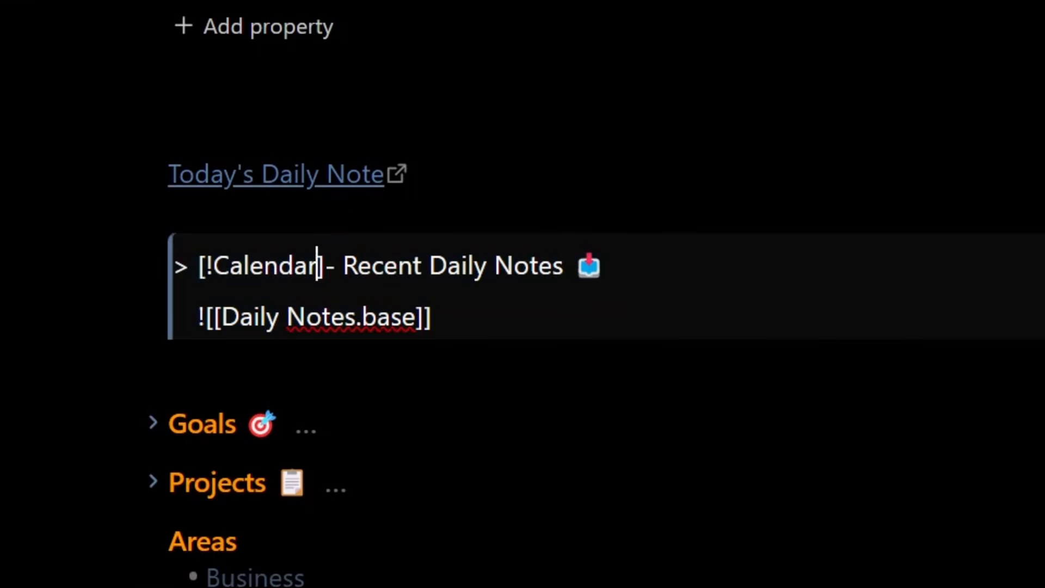
left_click_drag(325, 266, 174, 266)
left_click(170, 213)
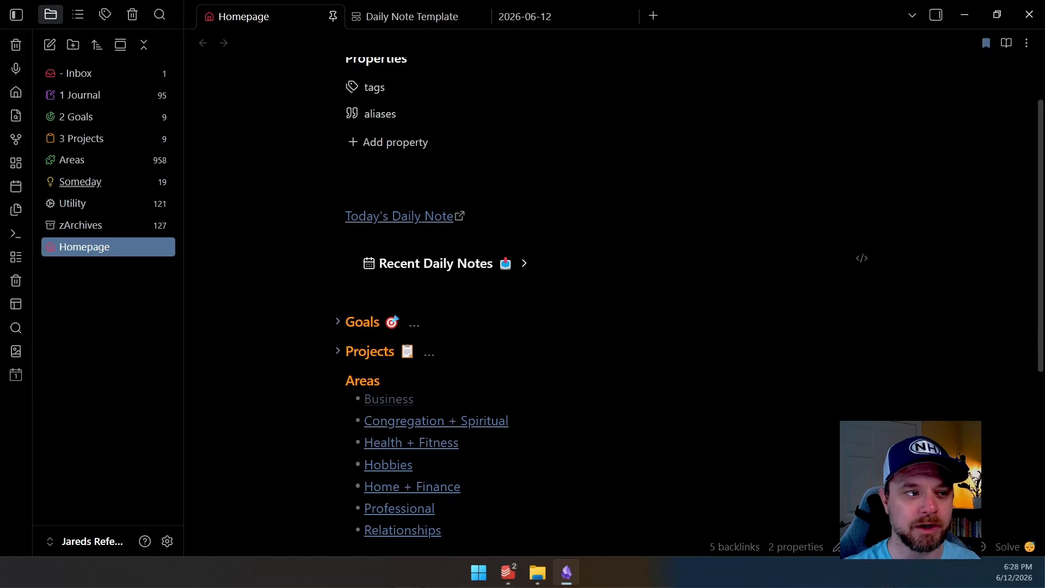
Unfold and fold the Recent Daily Notes callout again and scroll down to the Areas list
left_click(524, 264)
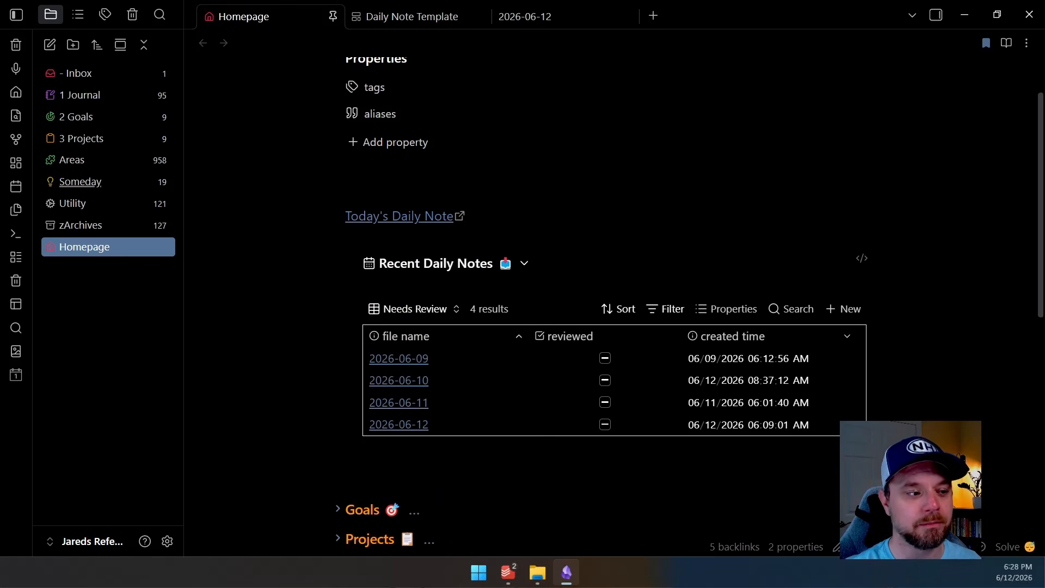
left_click(524, 264)
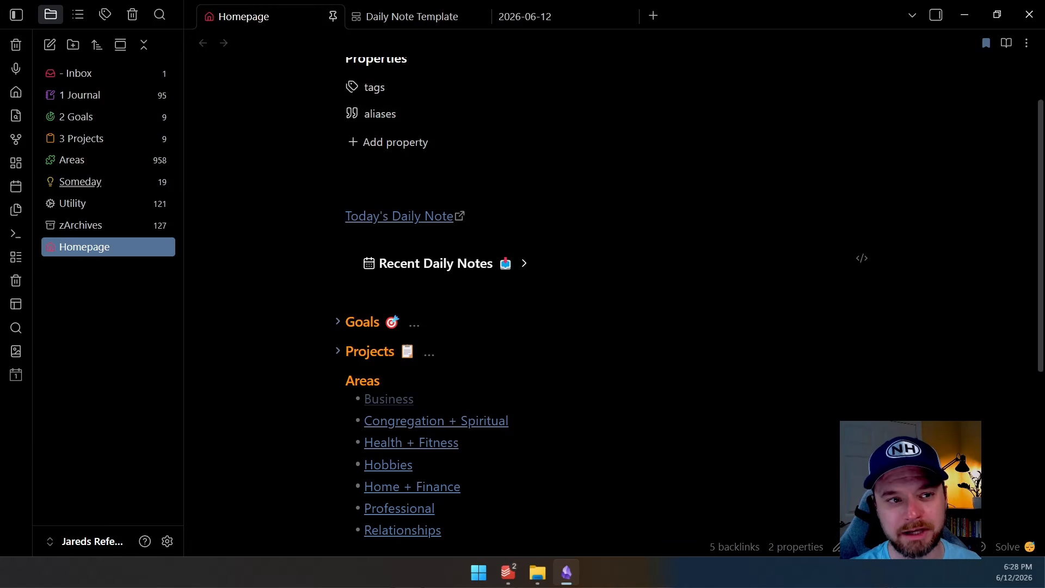
left_click(524, 264)
left_click(524, 263)
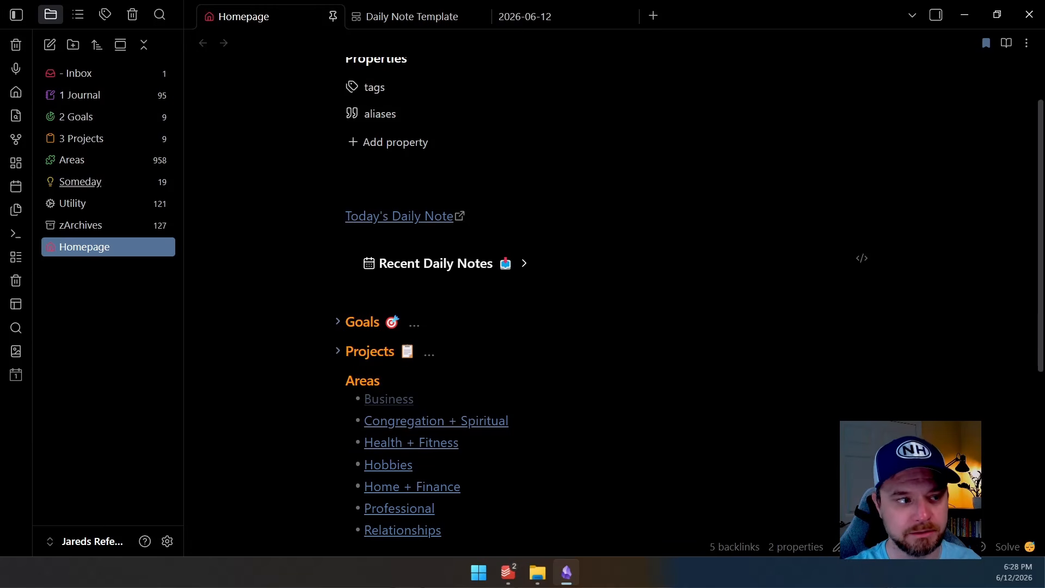
left_click(524, 263)
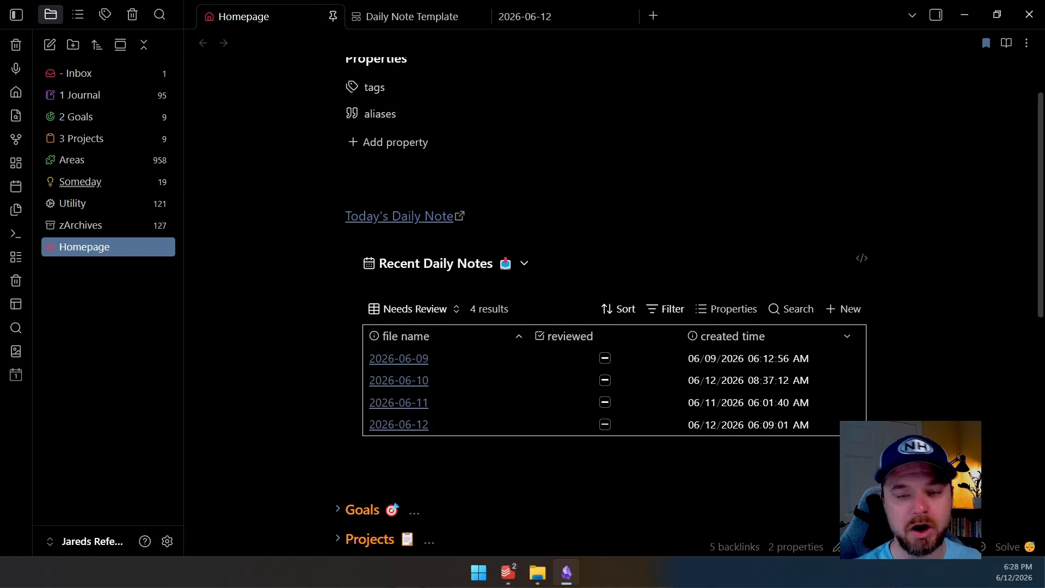
left_click(524, 264)
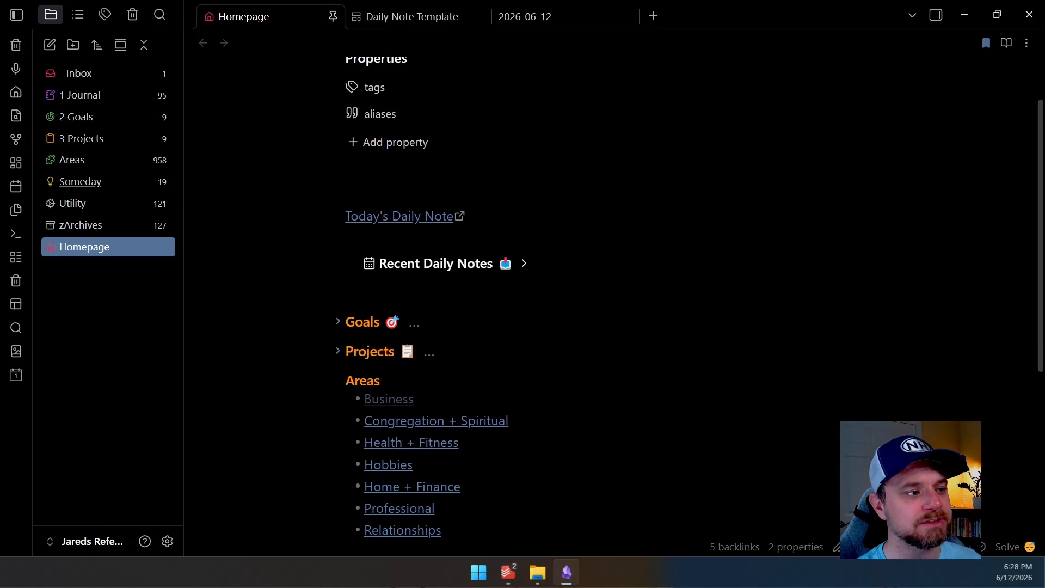
left_click(435, 351)
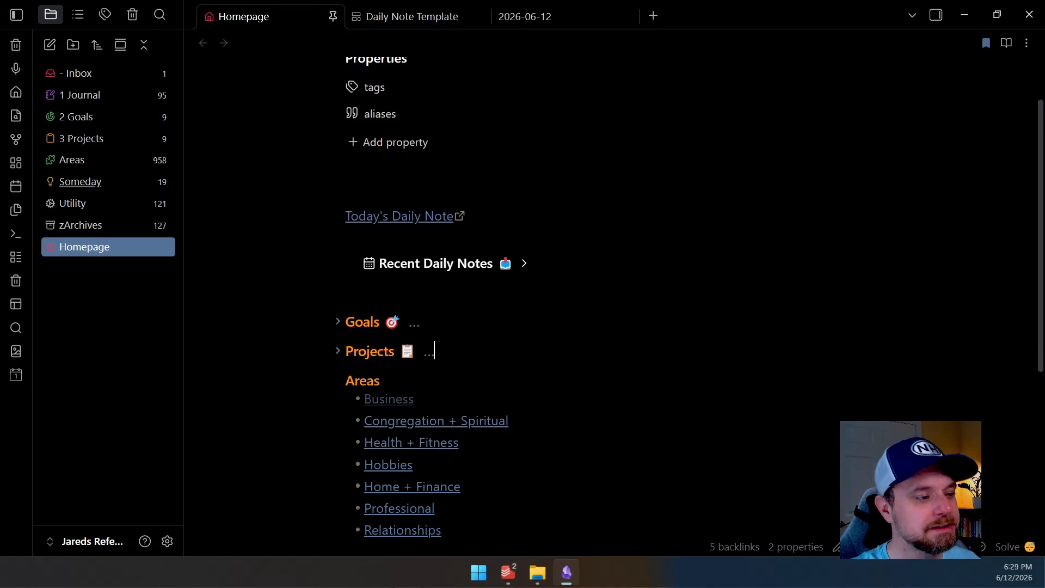
scroll(545, 299, "down", 2)
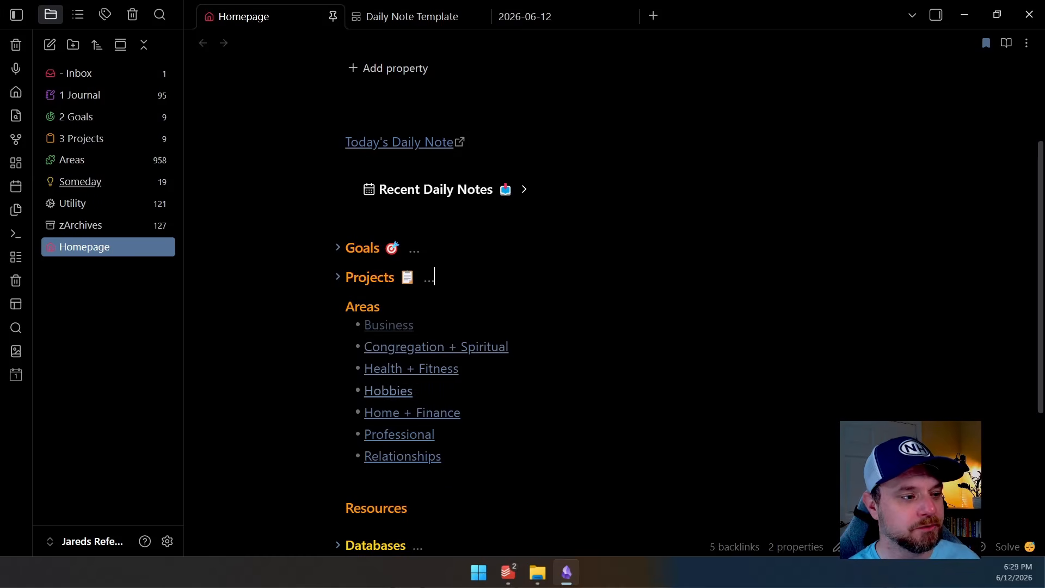
Open the Hobbies area note and return to the Homepage through its up property link
left_click(393, 391)
scroll(392, 391, "down", 3)
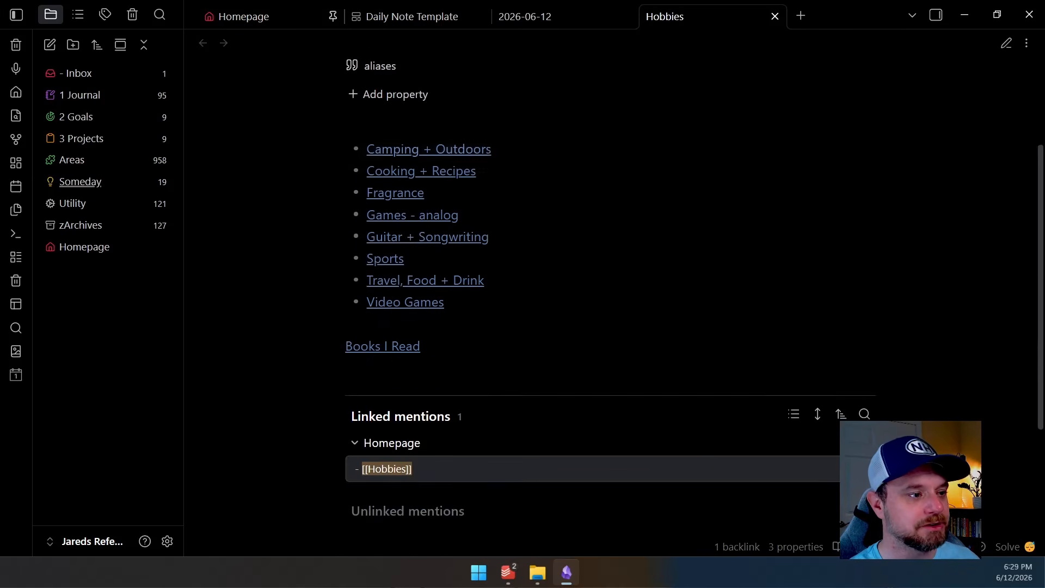
scroll(599, 305, "up", 1)
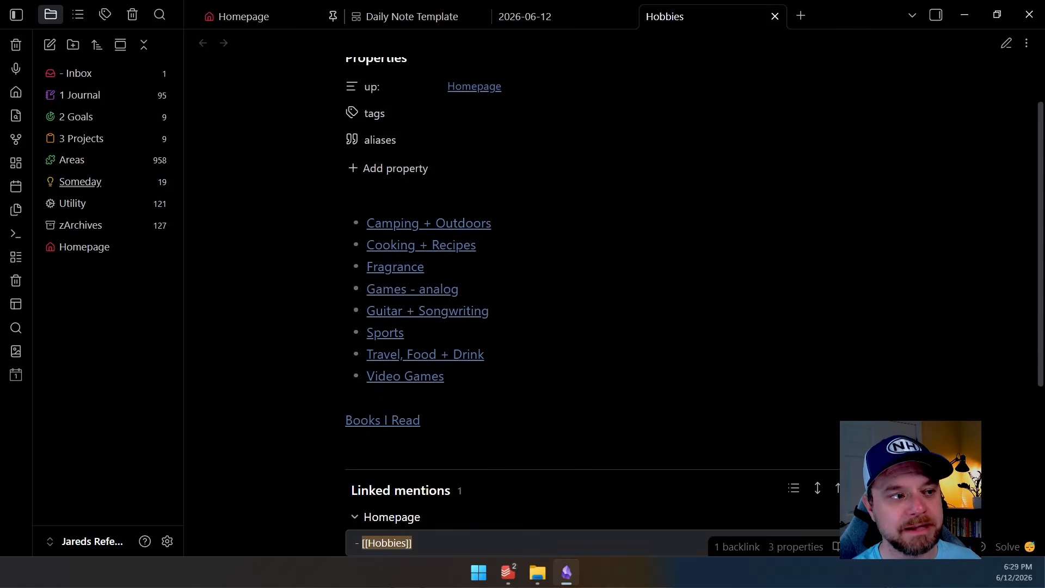
scroll(599, 305, "up", 1)
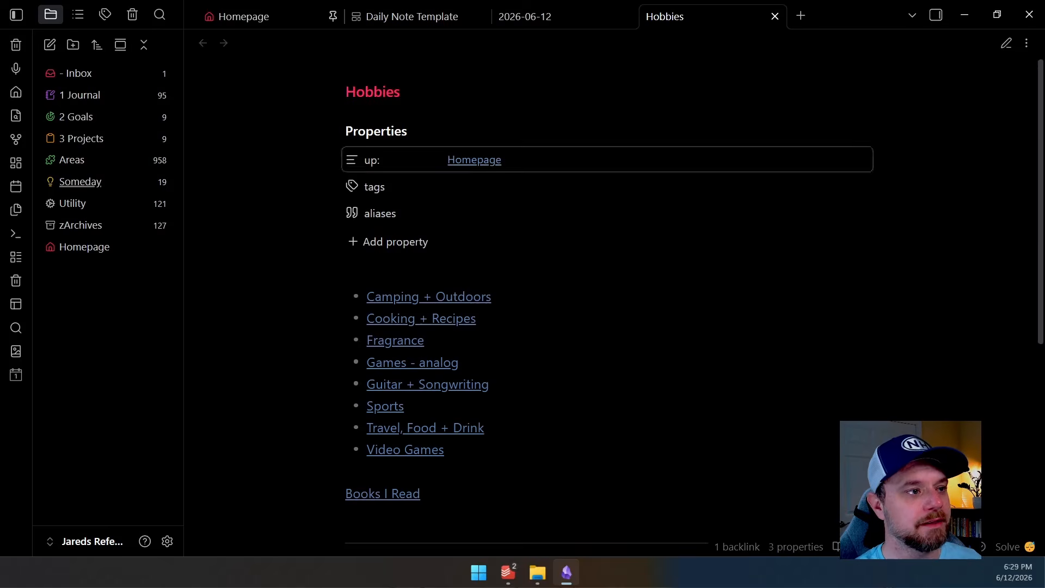
left_click(474, 160)
scroll(474, 160, "down", 3)
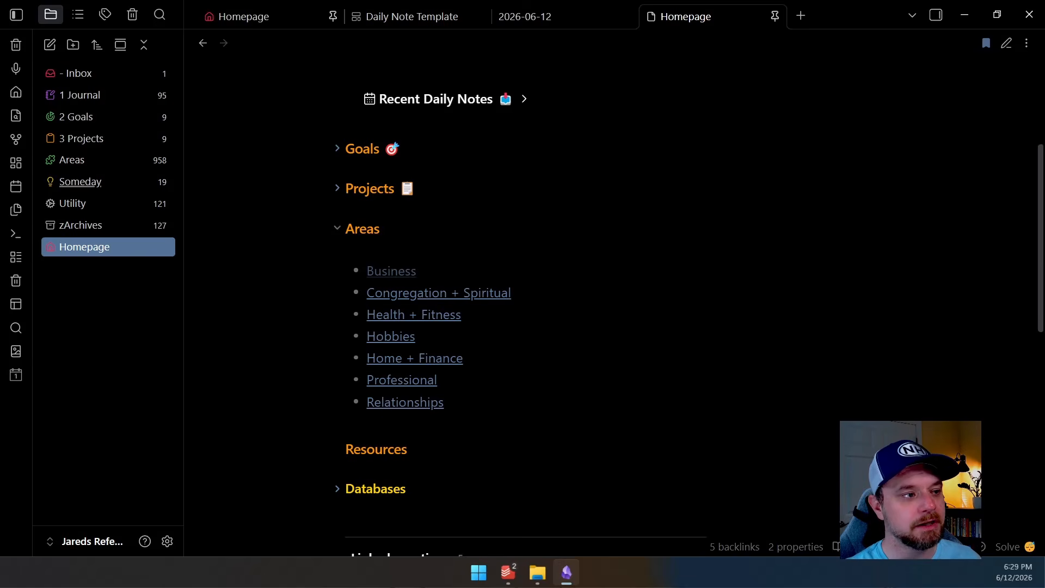
Collapse the Areas section and expand the Databases section to show the list of bases
left_click(338, 228)
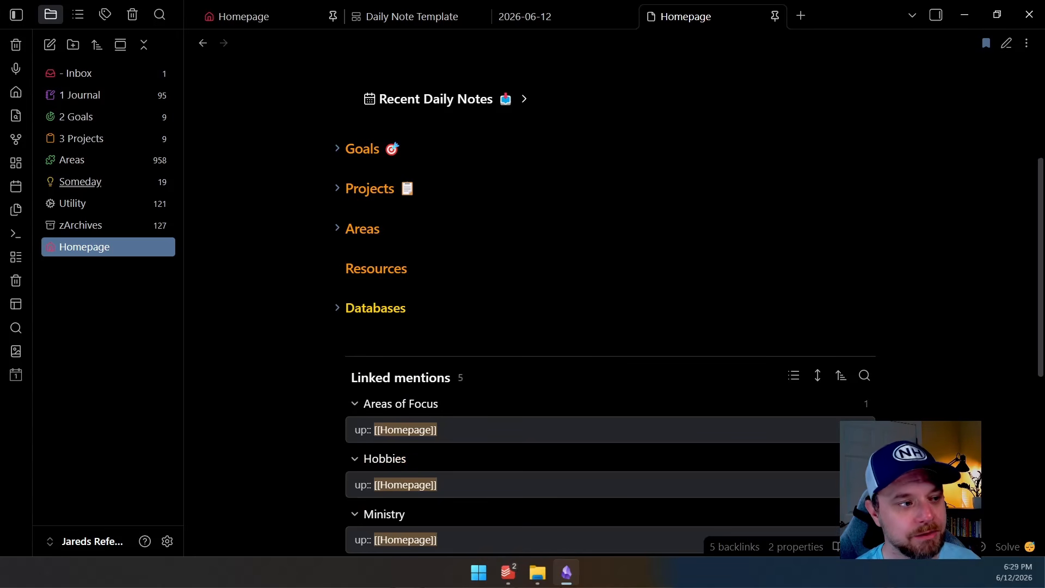
left_click(338, 308)
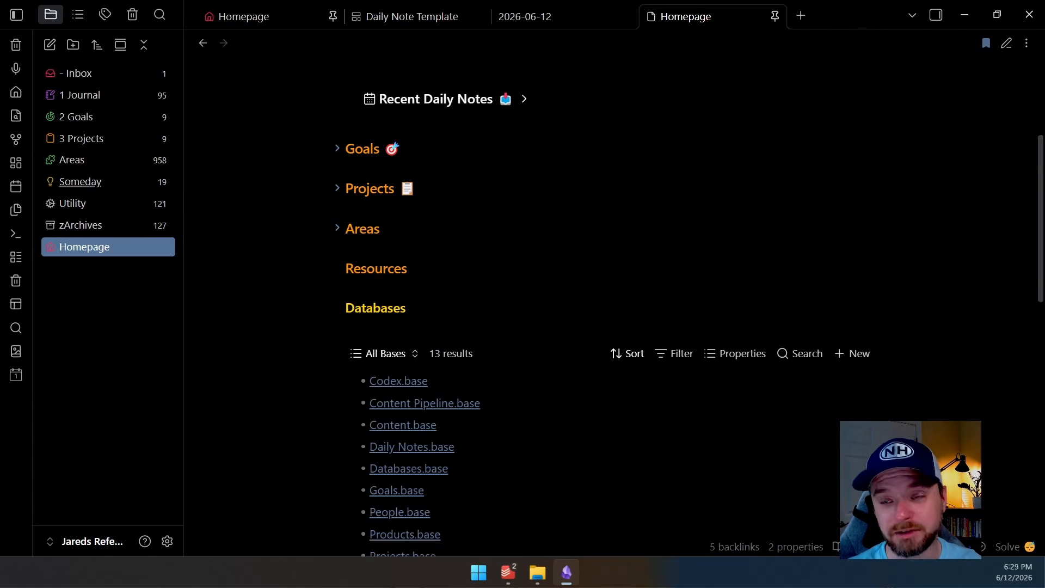
scroll(610, 305, "down", 3)
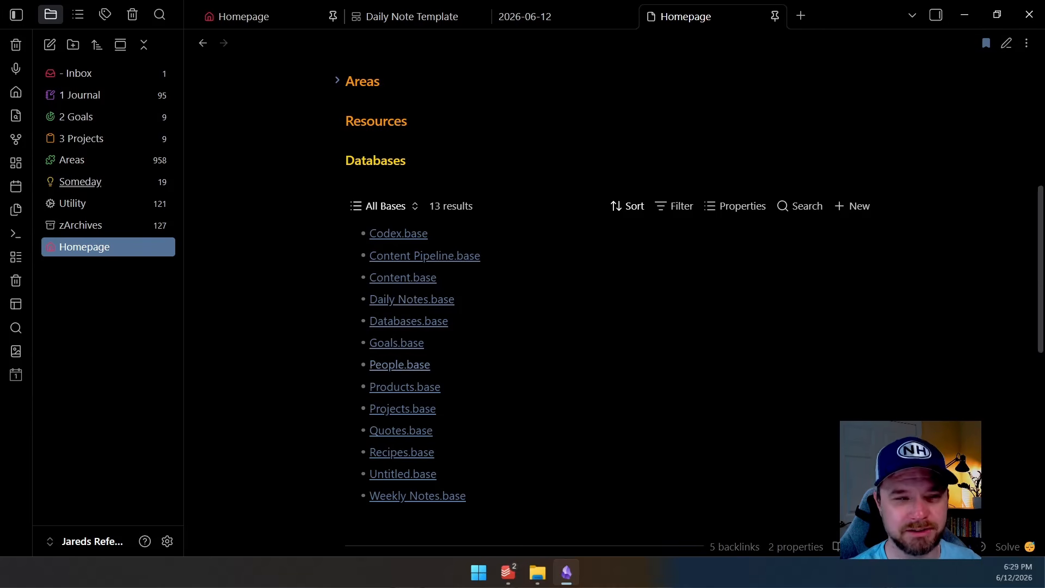
scroll(401, 362, "down", 2)
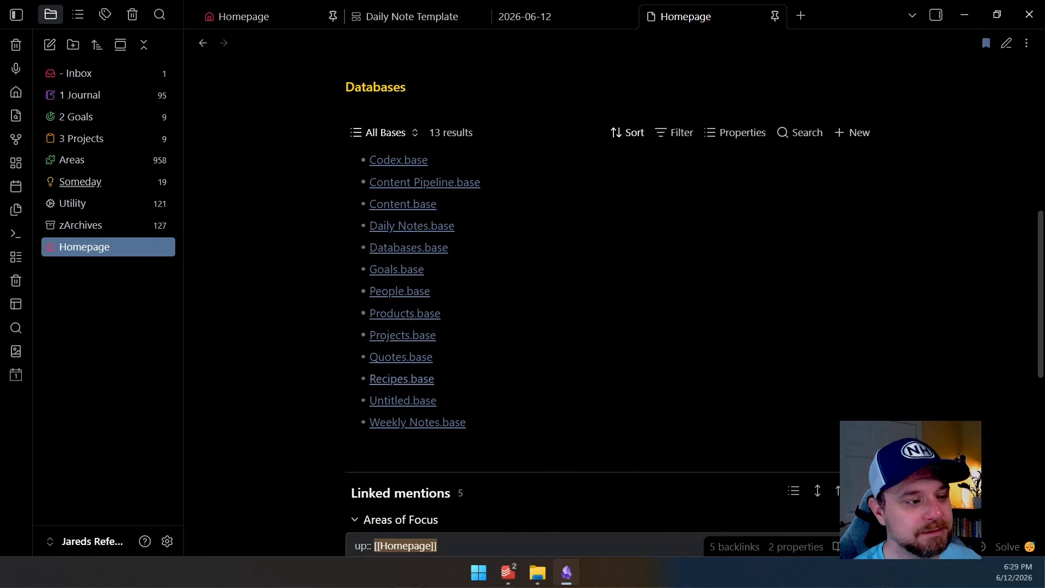
scroll(414, 321, "up", 2)
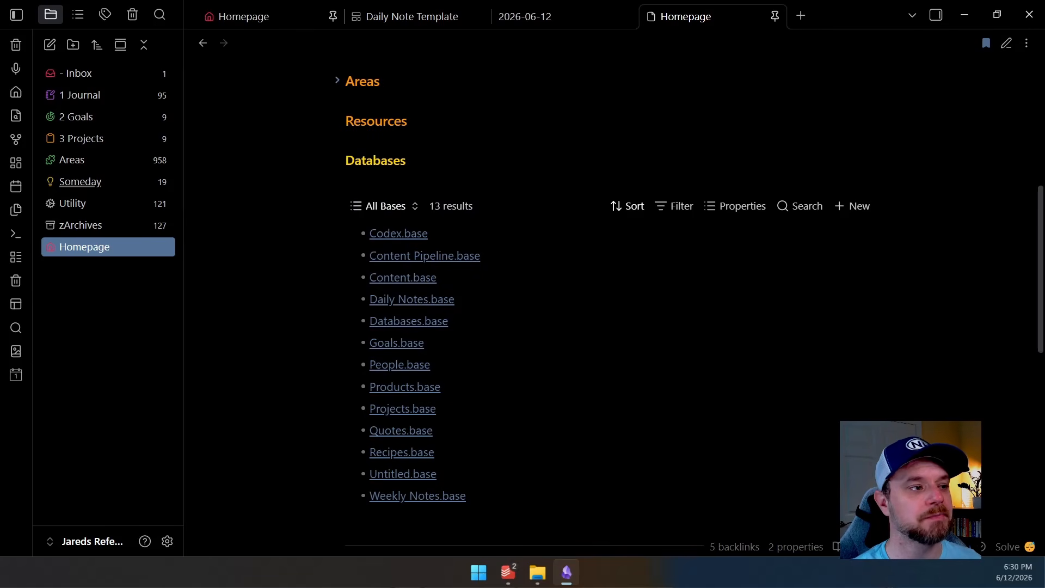
Collapse the Databases section and the linked mention groups
left_click(337, 160)
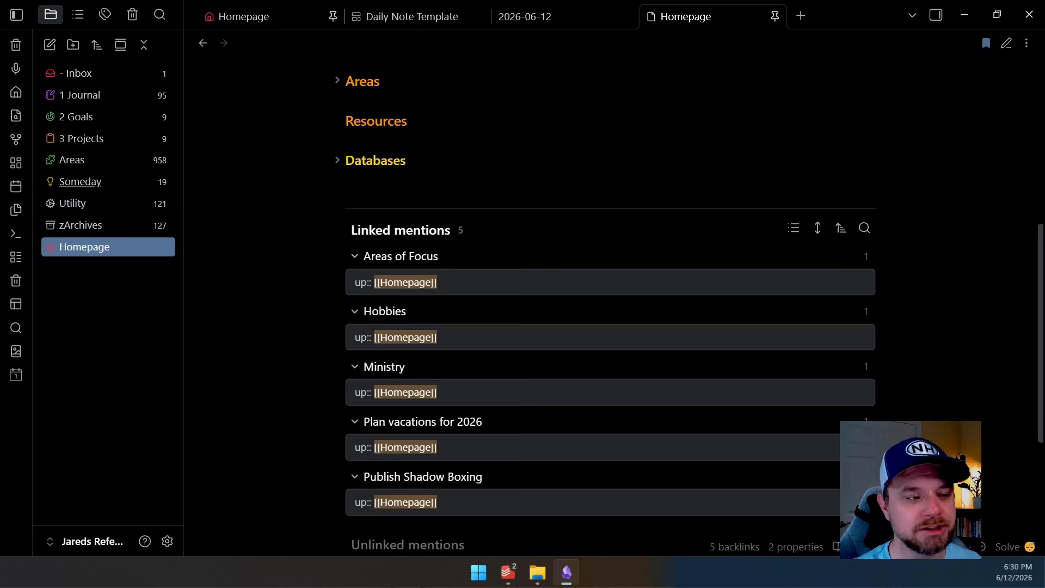
left_click(793, 227)
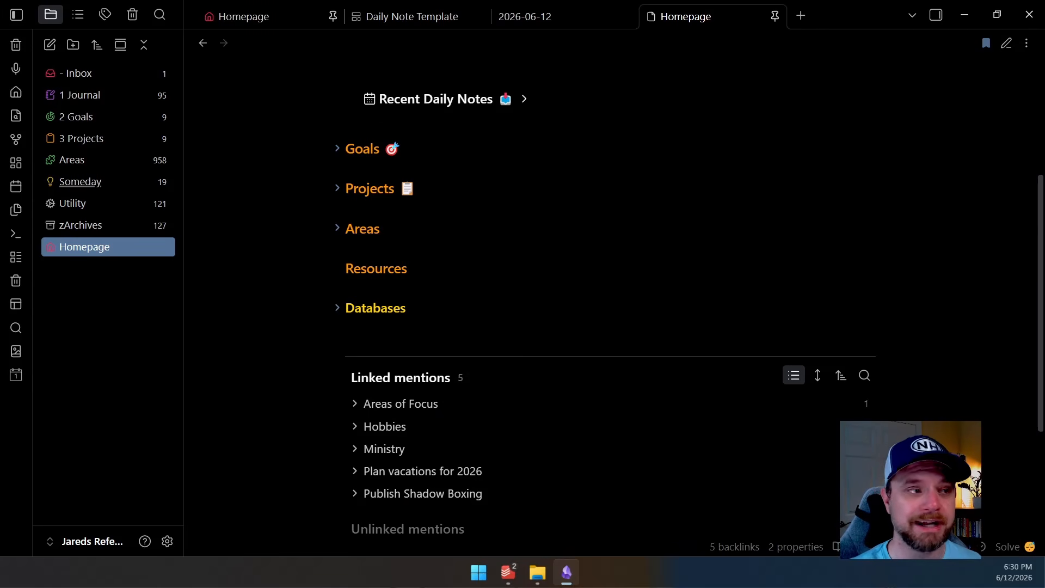
Unfold and fold the Recent Daily Notes callout once more at the top of the Homepage
scroll(610, 294, "up", 3)
scroll(610, 294, "up", 2)
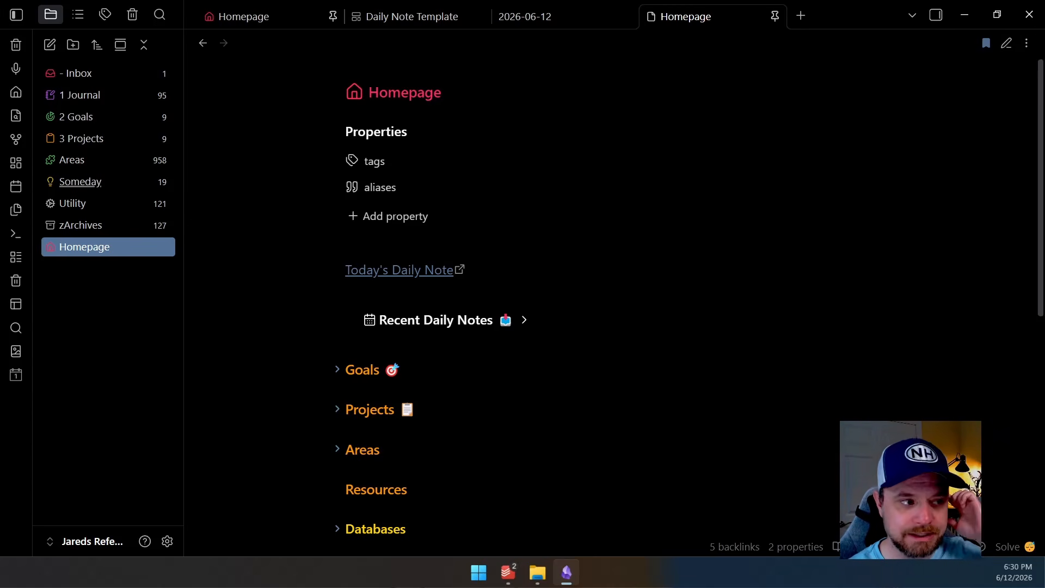
left_click(524, 320)
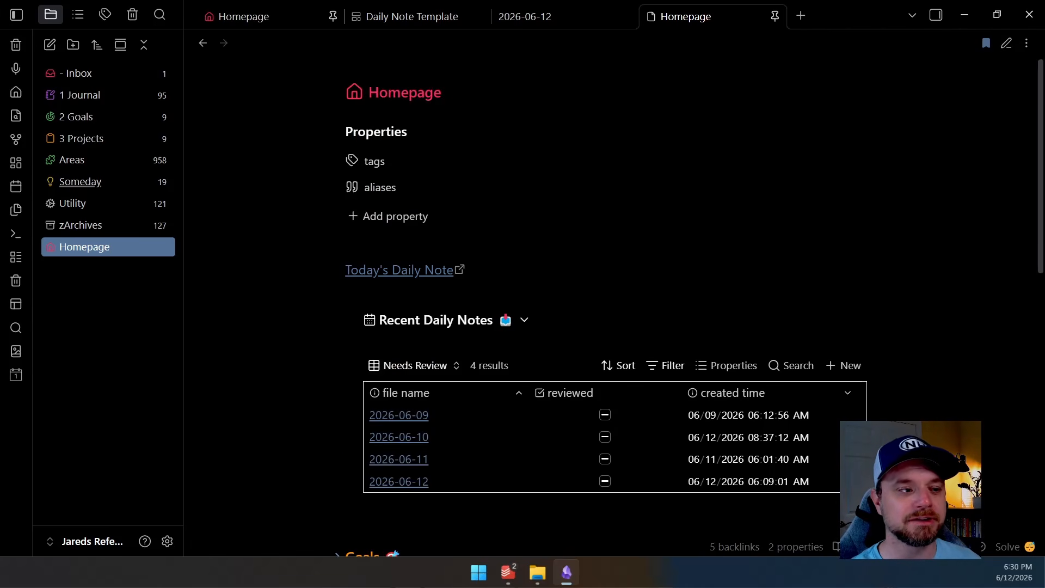
left_click(524, 320)
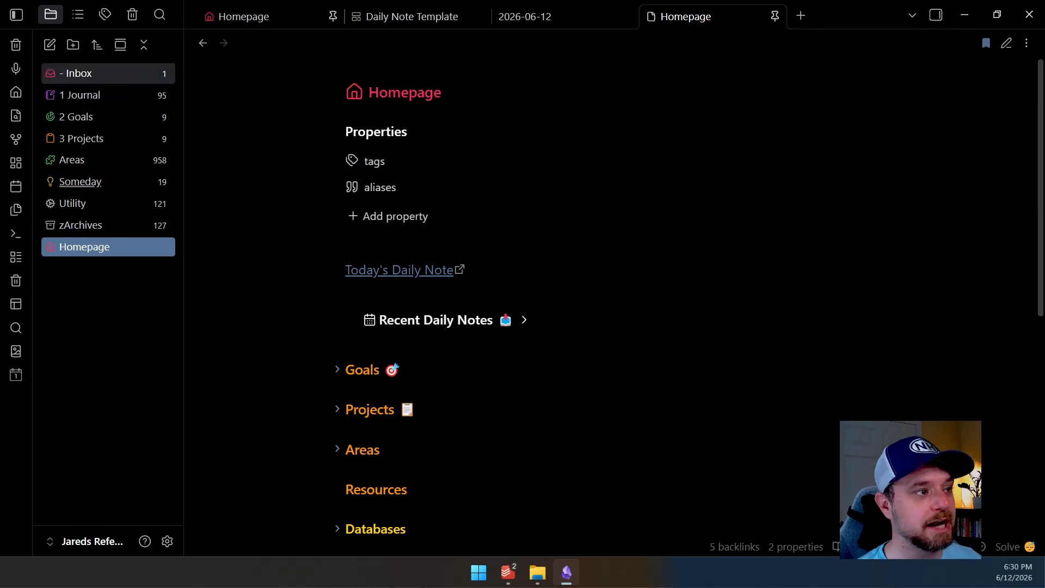
Create a new base and browse its table of all files in the vault
left_click(16, 257)
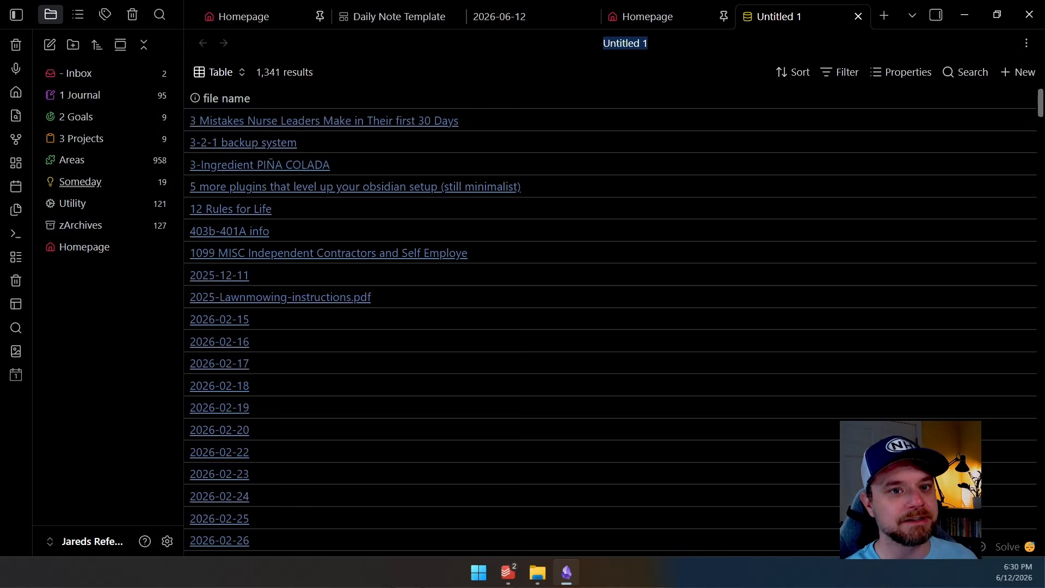
scroll(610, 327, "down", 20)
scroll(610, 327, "down", 20)
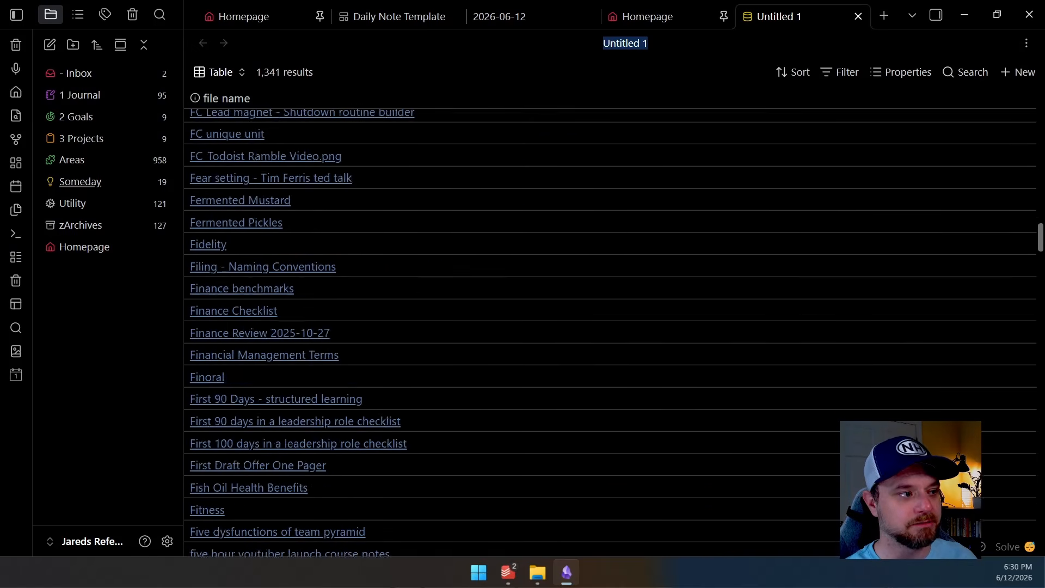
scroll(610, 327, "down", 20)
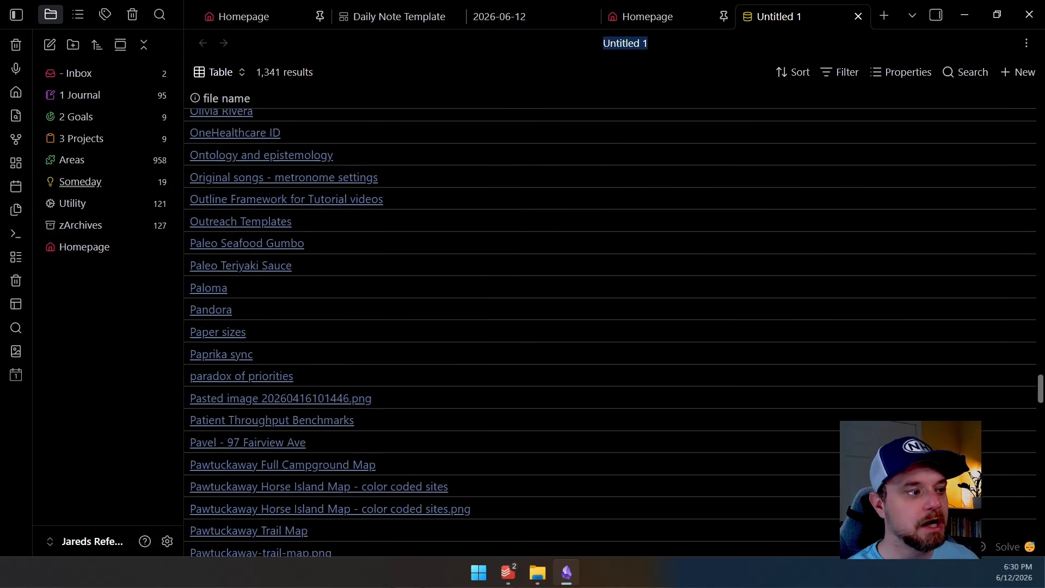
Scroll through the new base's list of all files and open its filter settings, expanding the All views section
scroll(609, 327, "down", 1)
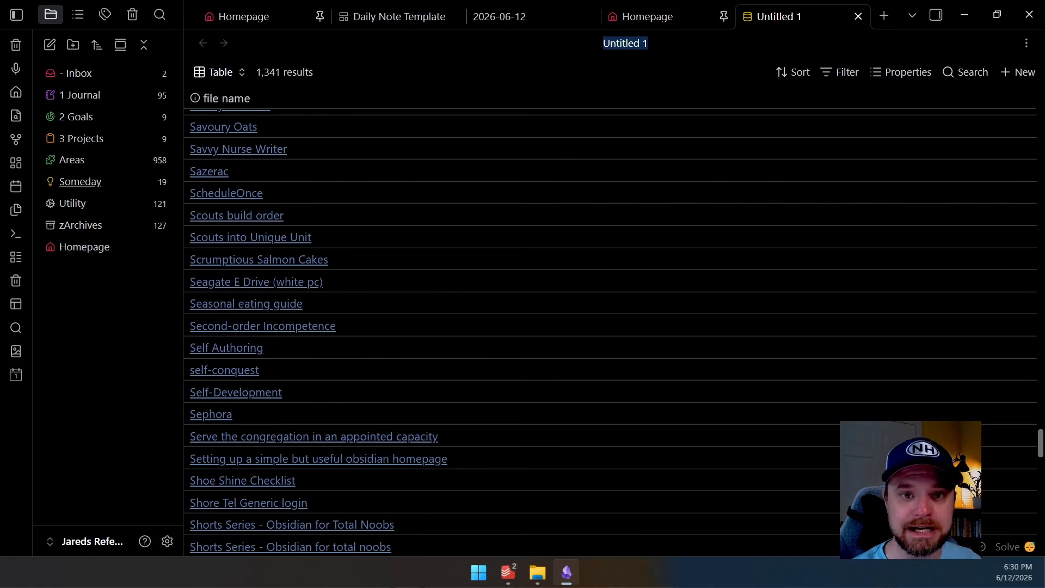
scroll(610, 327, "up", 20)
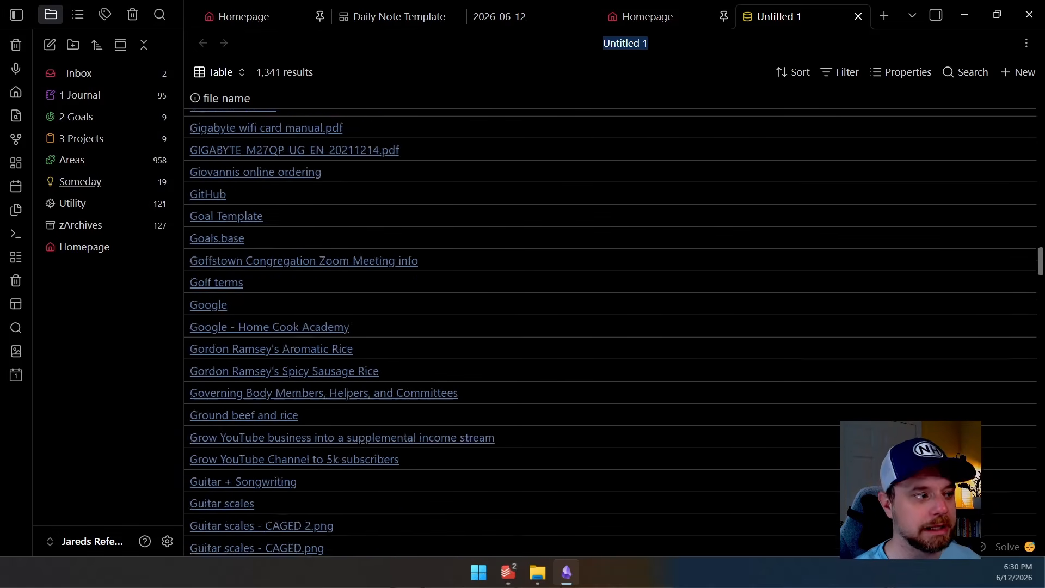
scroll(610, 327, "up", 10)
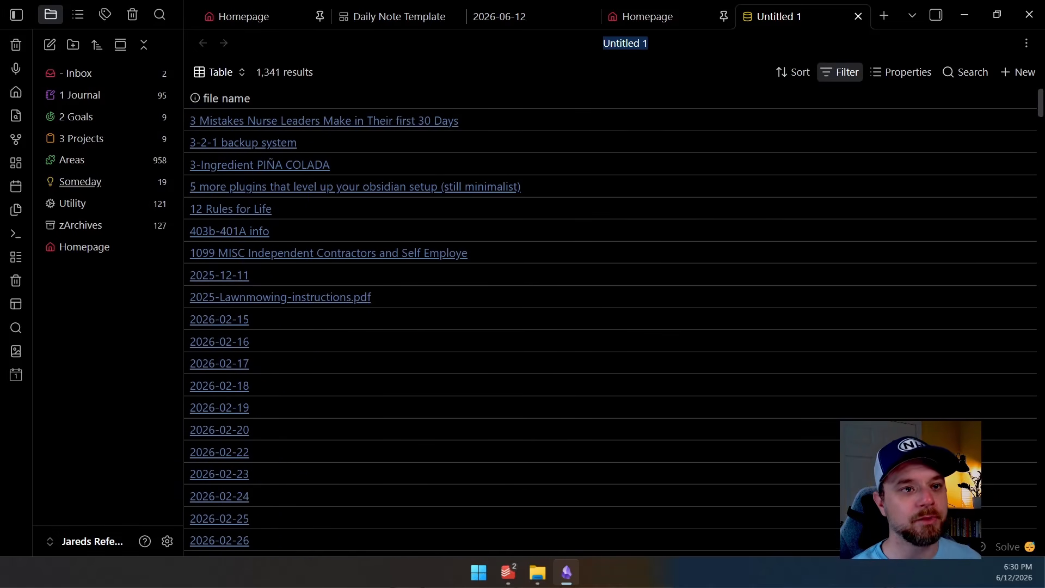
left_click(840, 72)
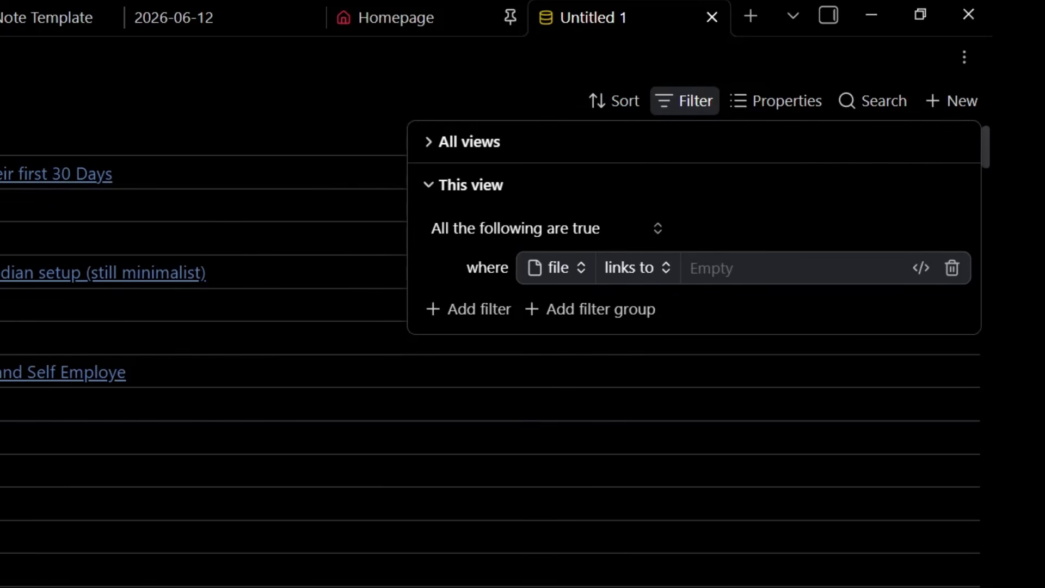
left_click(461, 141)
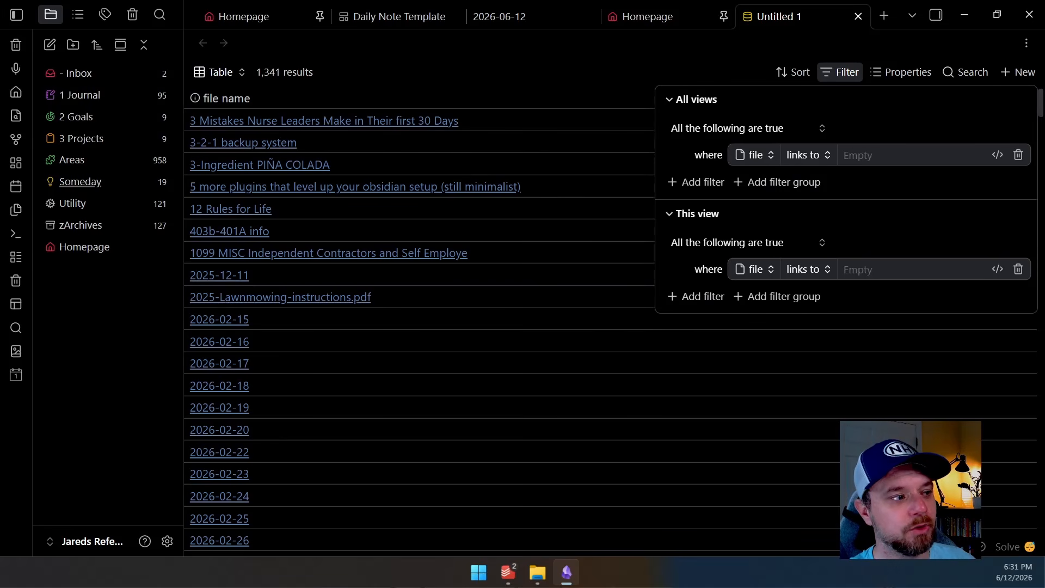
Expand the 1 Journal folder and its 2026 subfolder in the file explorer to inspect their contents
left_click(80, 95)
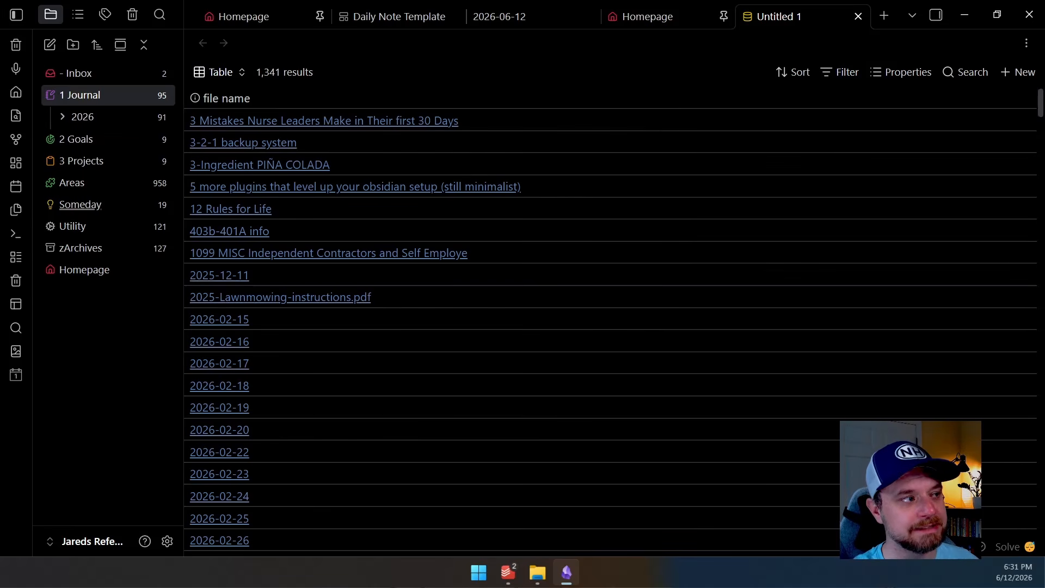
left_click(83, 117)
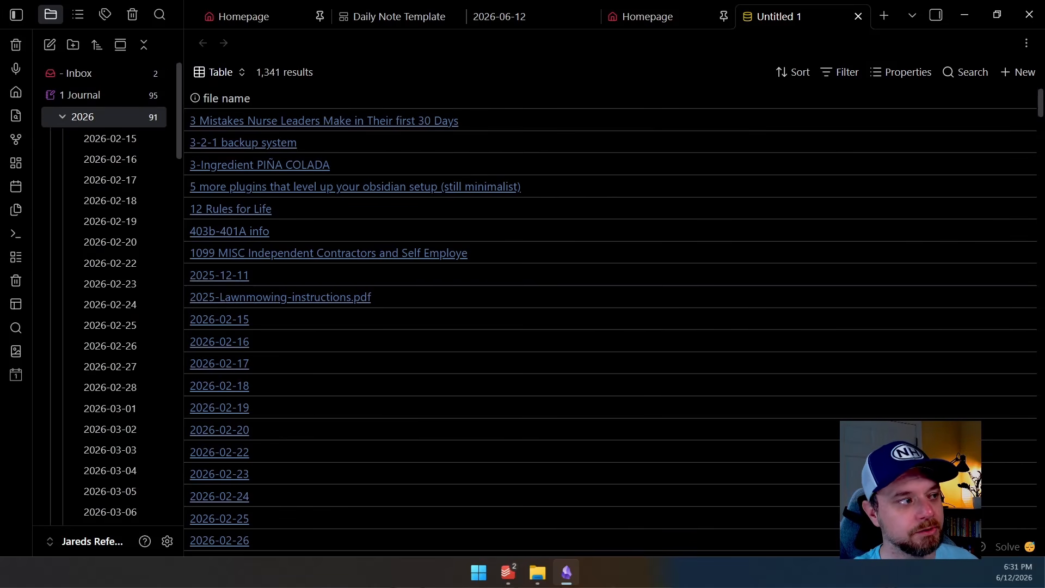
left_click(83, 116)
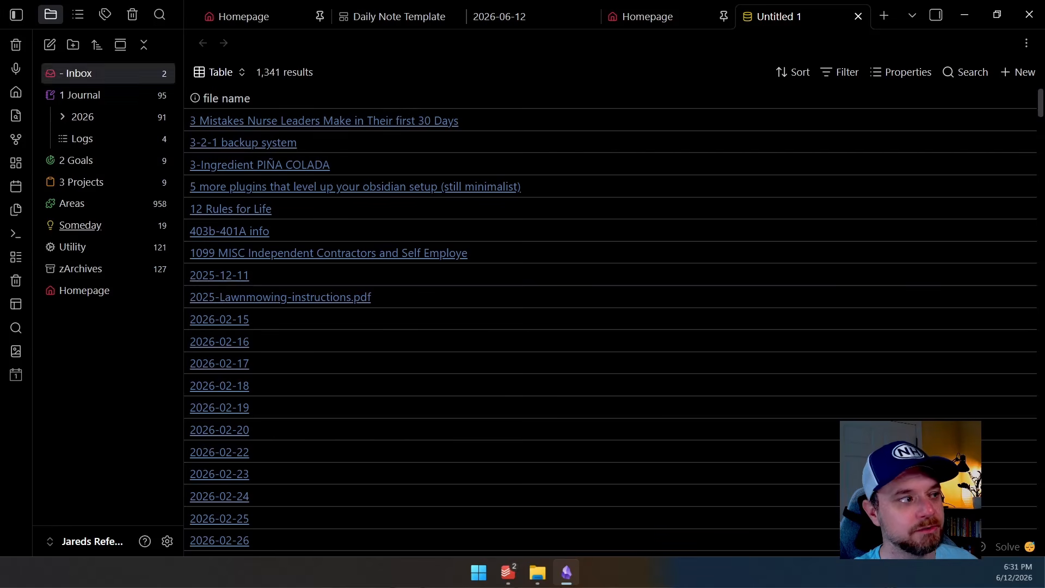
Add an all-views filter where file path contains "1 Journal"
left_click(841, 72)
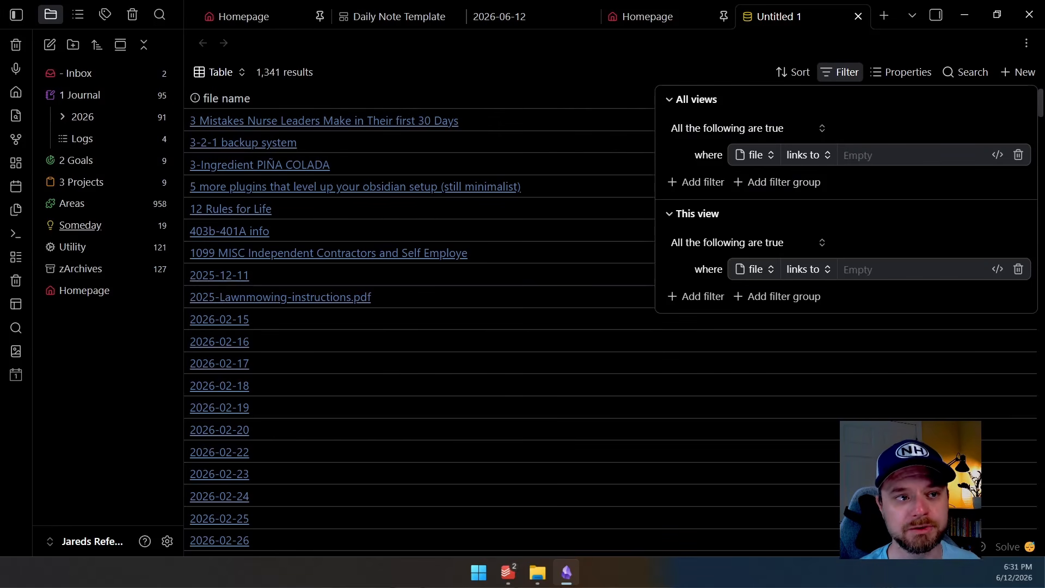
left_click(755, 154)
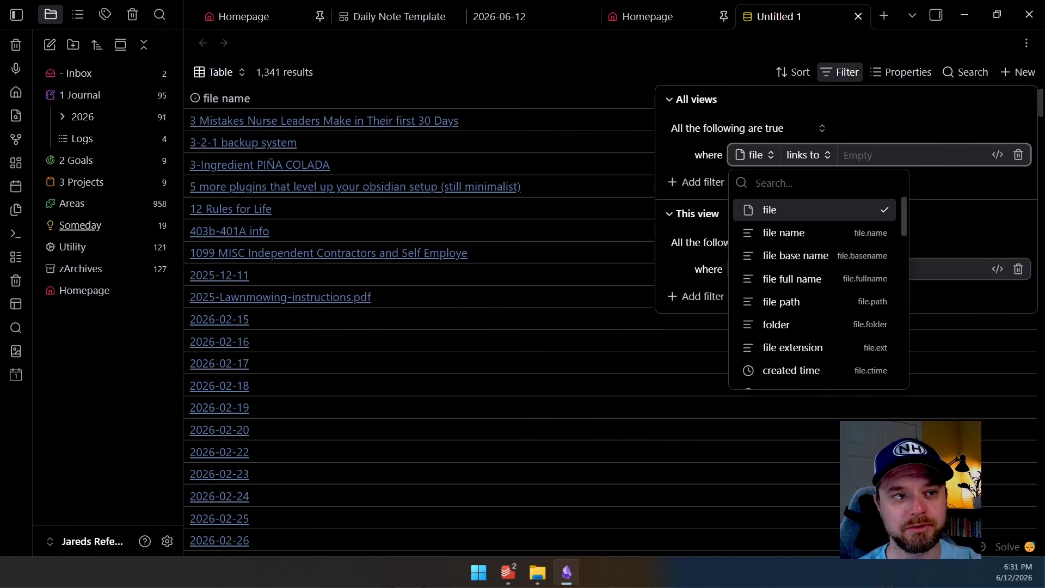
key("Down")
key("Down")
key("Down")
key("Down")
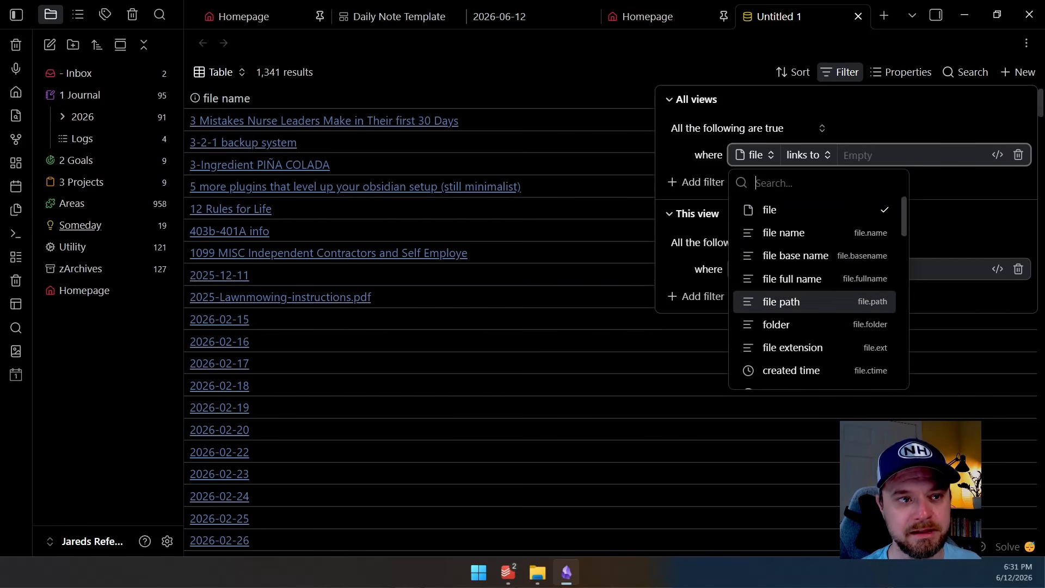
key("Return")
key("Down")
key("Down")
key("Down")
key("Down")
key("Down")
key("Return")
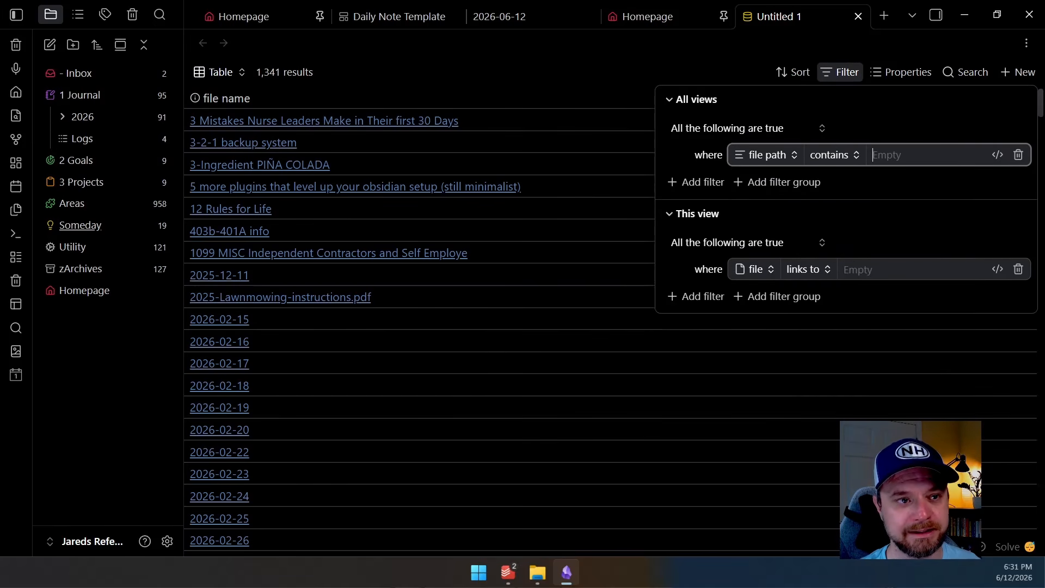
type("1")
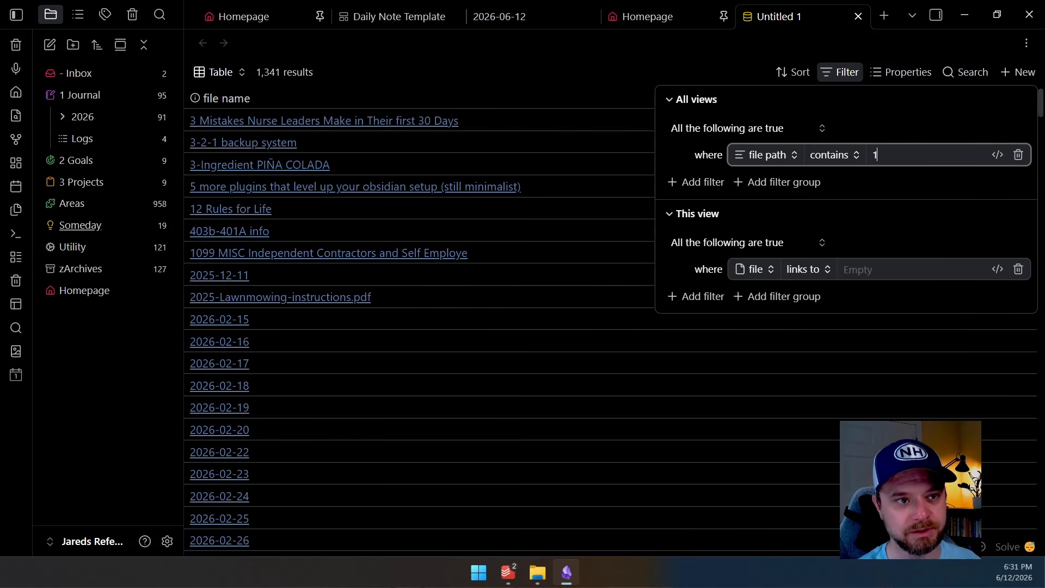
type(" Journal")
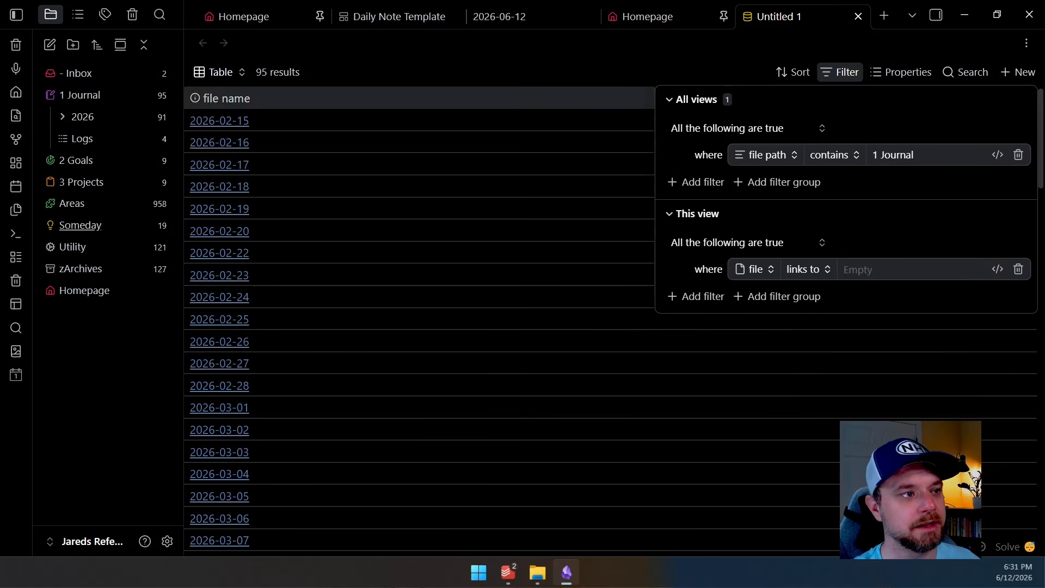
Review the filtered journal notes in the base and check the Daily Note Template tab
key("Escape")
scroll(609, 326, "down", 14)
scroll(610, 327, "down", 15)
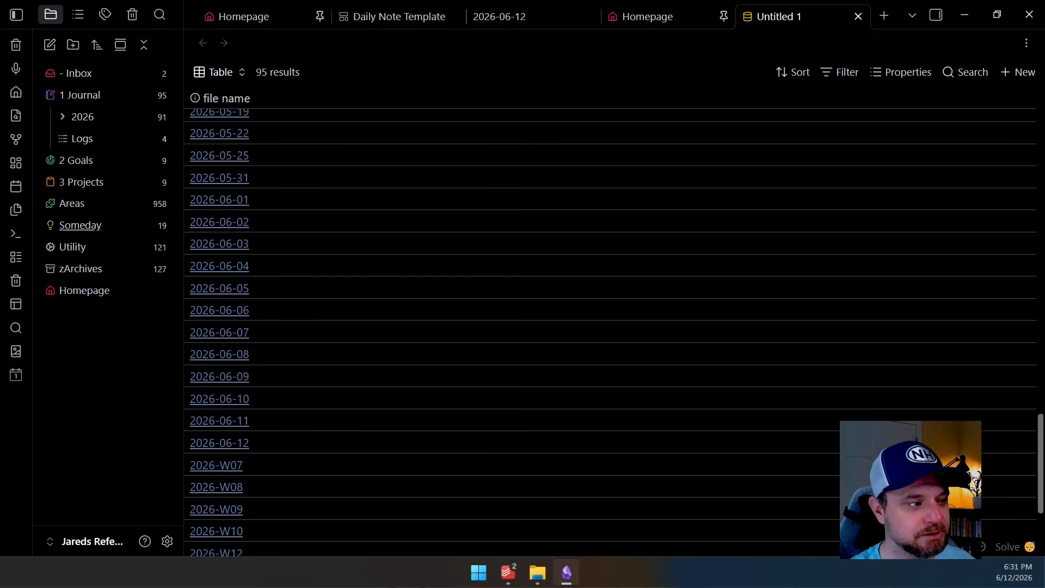
scroll(610, 327, "down", 4)
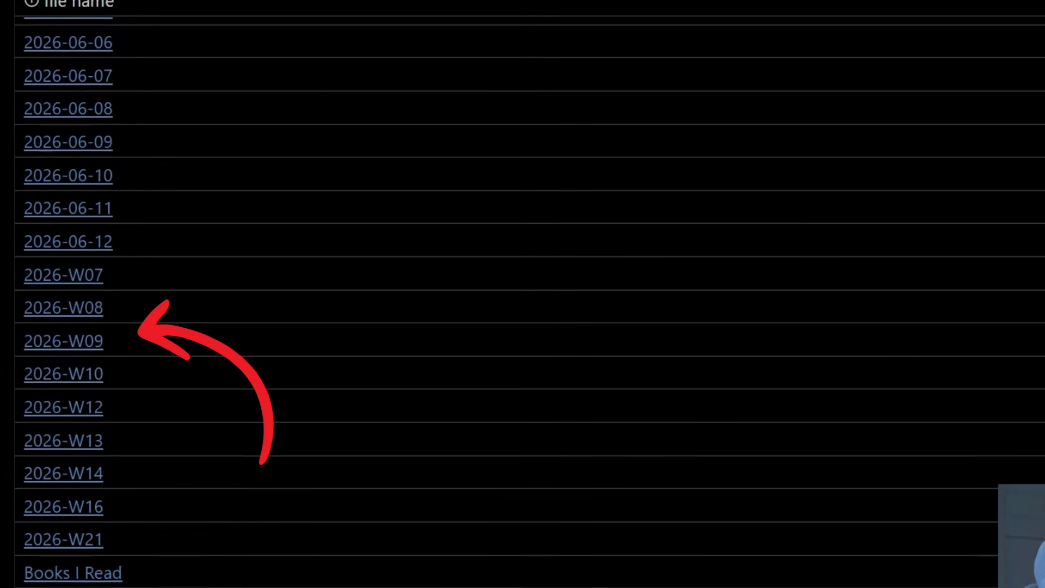
scroll(654, 326, "up", 20)
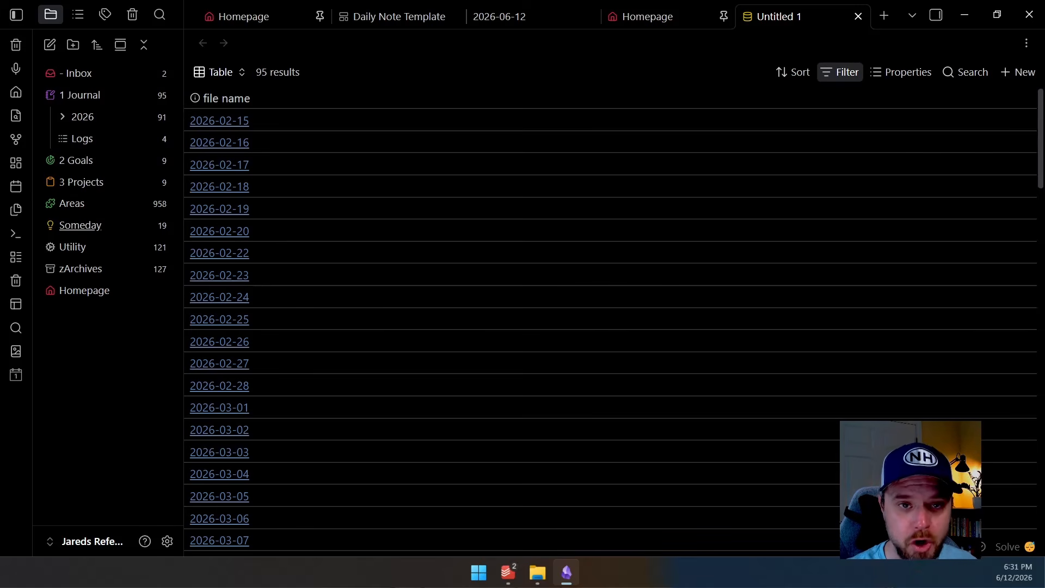
left_click(840, 72)
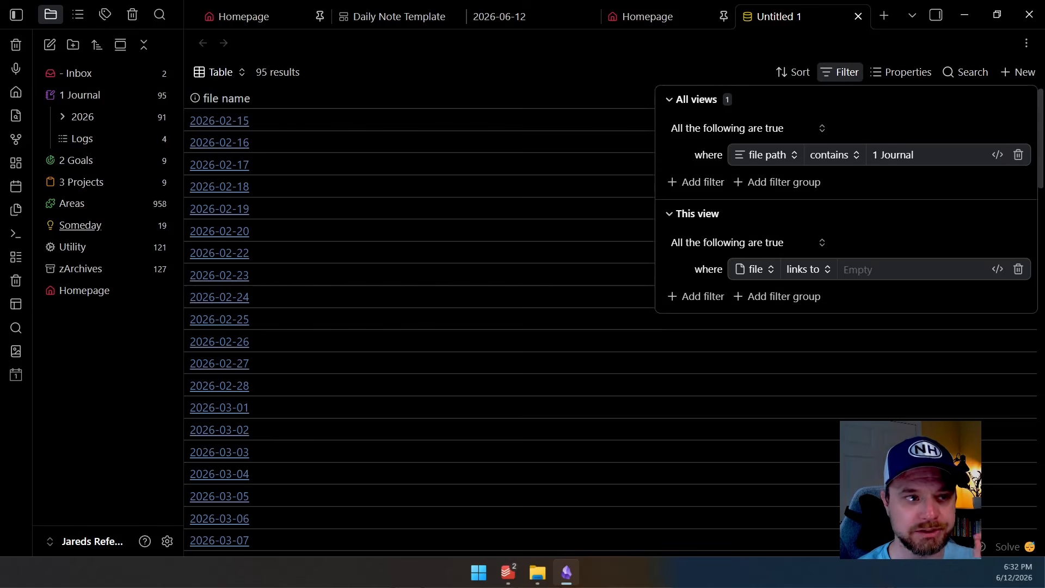
key("Escape")
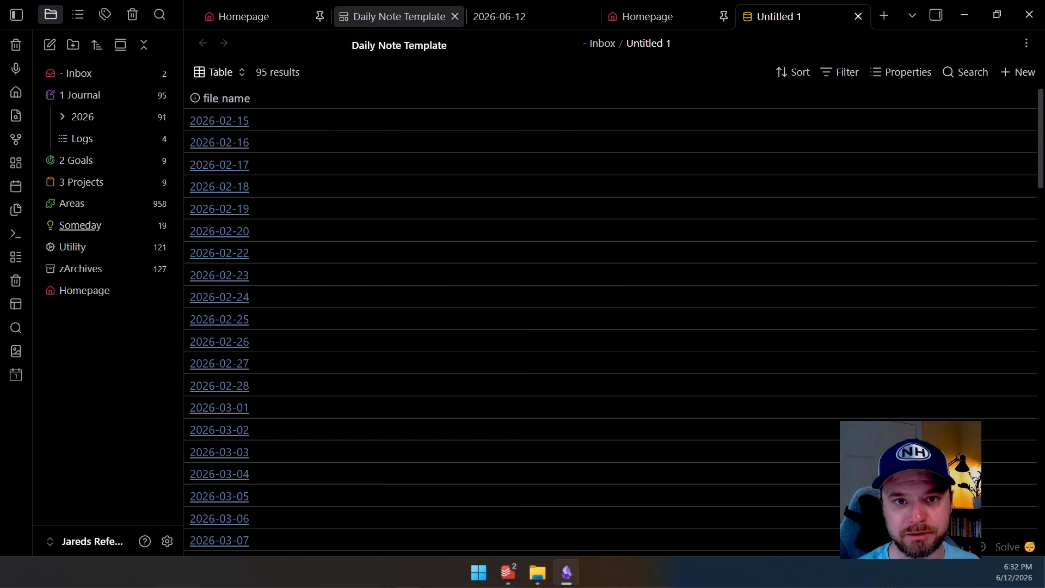
left_click(392, 16)
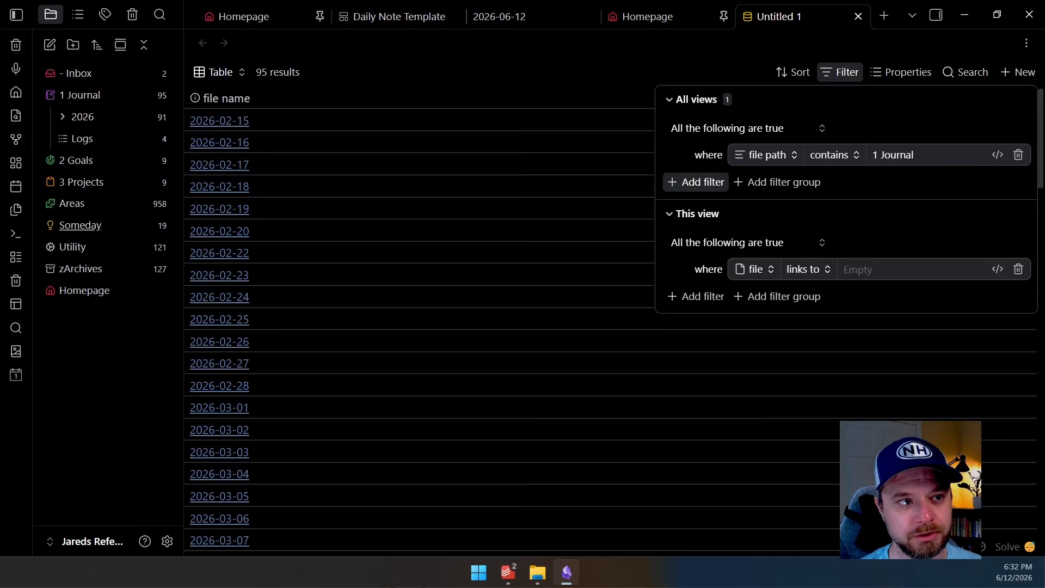
Add a second all-views filter where file tags contains "daily-note"
left_click(696, 181)
type("t")
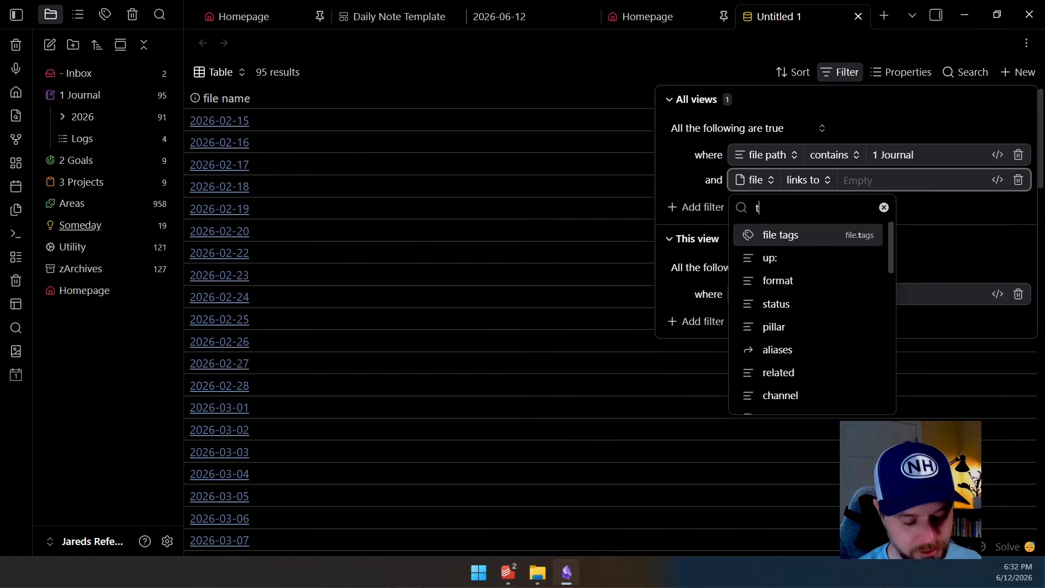
type("ag")
key("Return")
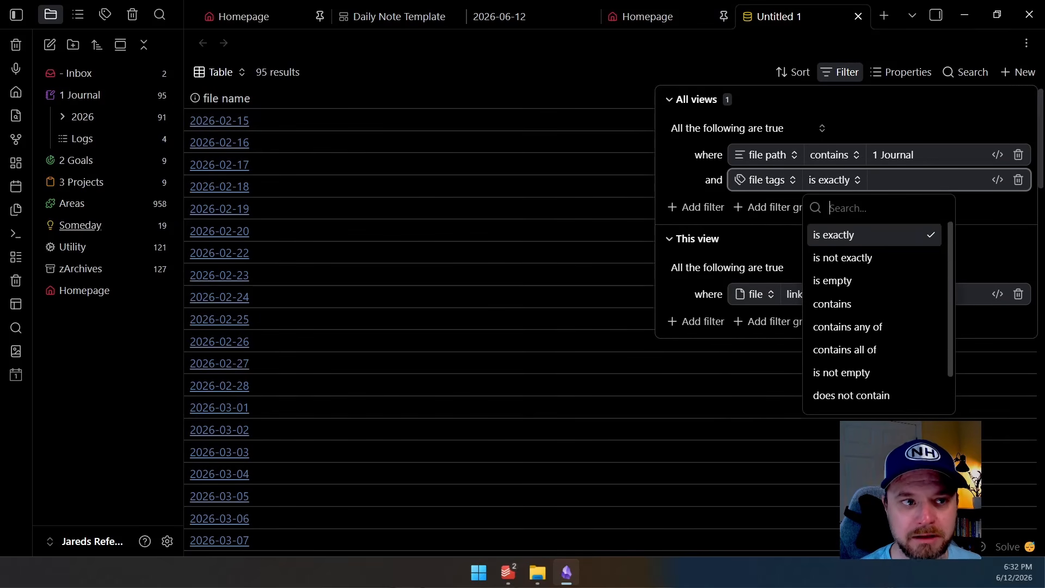
key("Down")
key("Down")
key("Down")
key("Return")
key("Return")
key("Down")
key("Down")
key("Down")
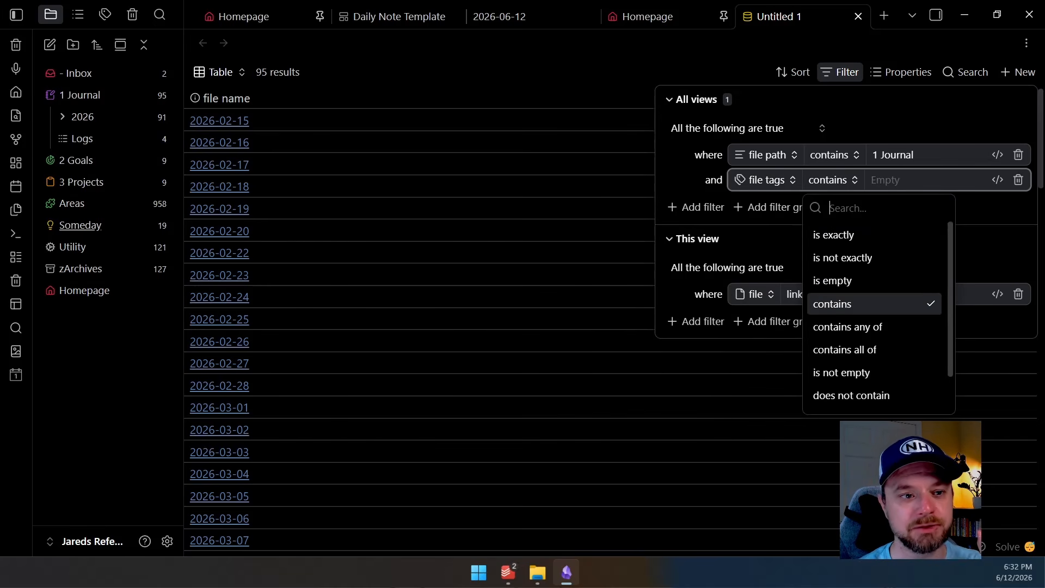
key("Up")
key("Up")
key("Up")
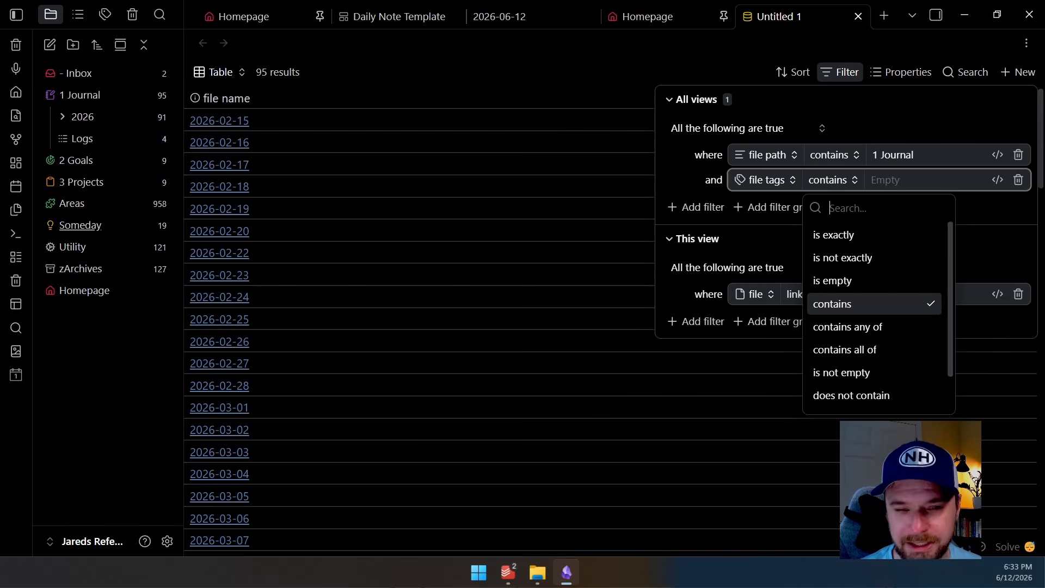
left_click(849, 304)
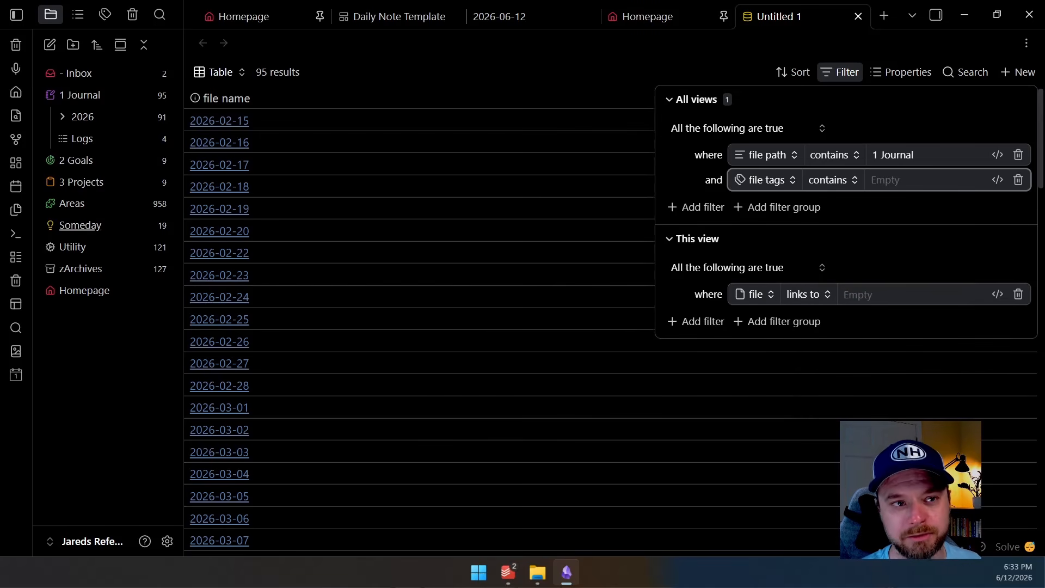
type("daily-note")
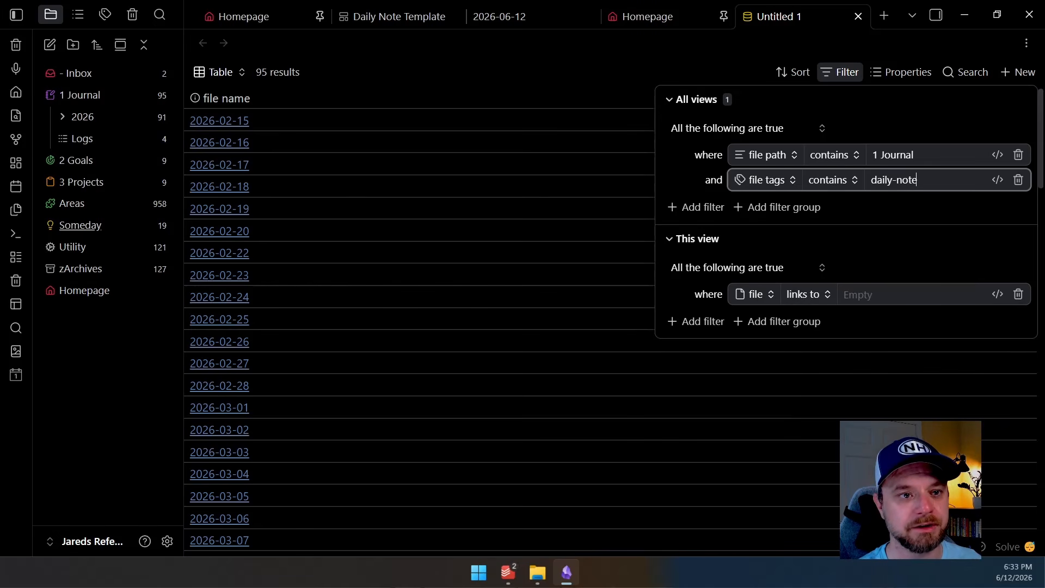
key("Return")
left_click(708, 50)
Compare the filtered base with the Recent Daily Notes table on the Homepage
scroll(610, 327, "down", 20)
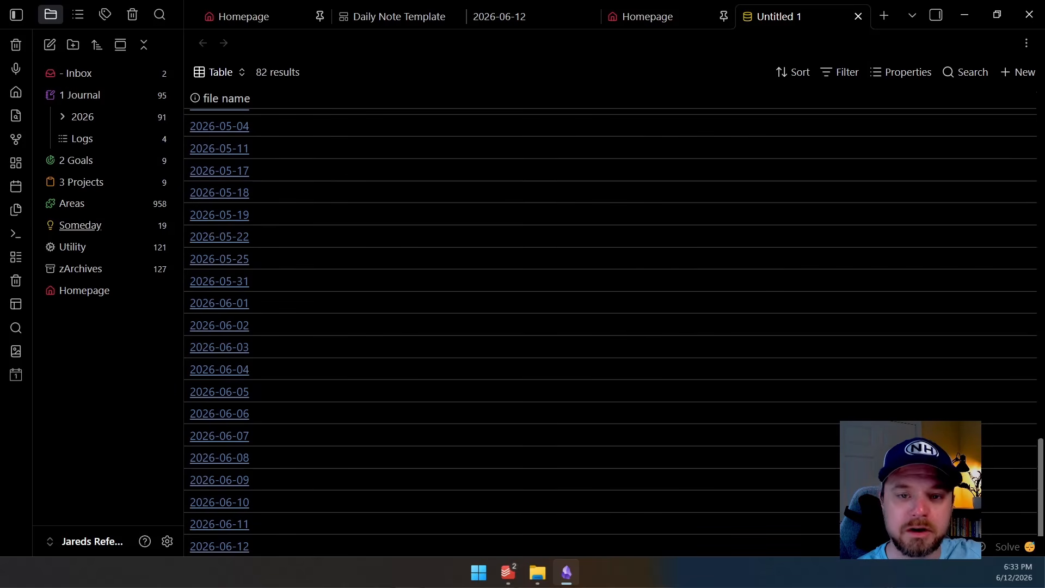
scroll(609, 326, "up", 20)
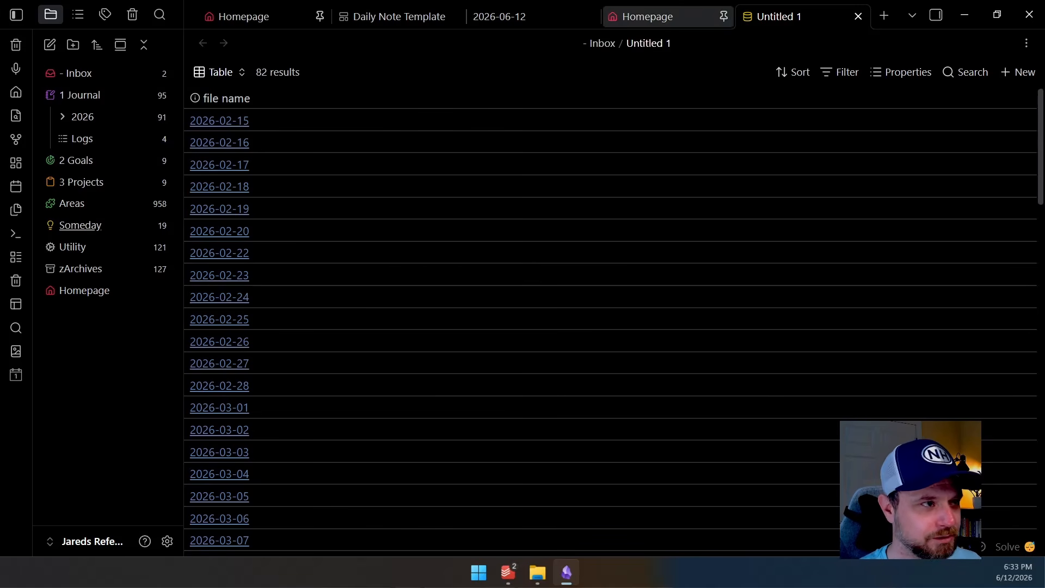
left_click(648, 16)
left_click(524, 320)
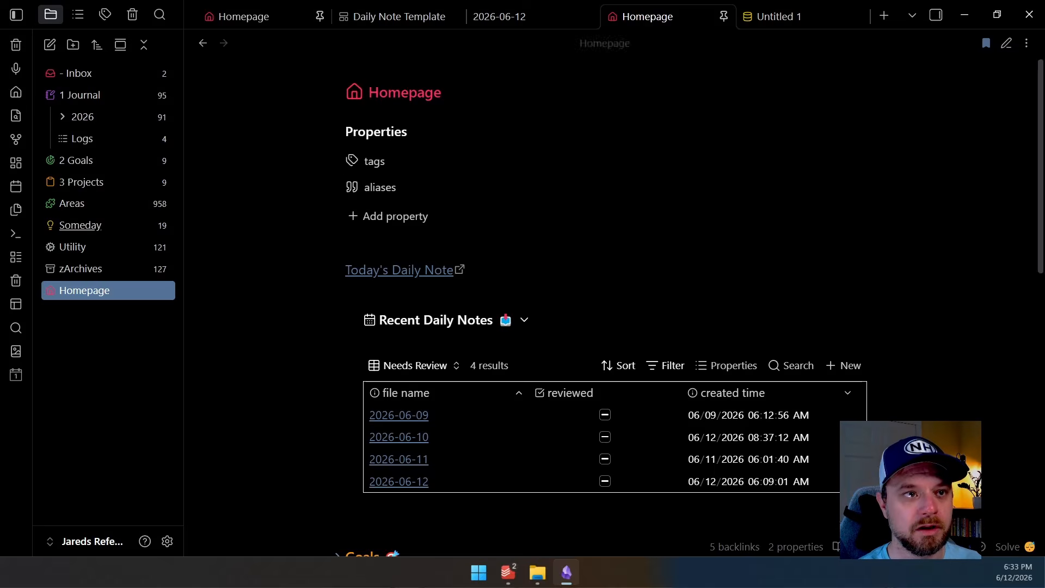
left_click(778, 16)
Try to change this view's filter to the reviewed property with the is condition
left_click(840, 72)
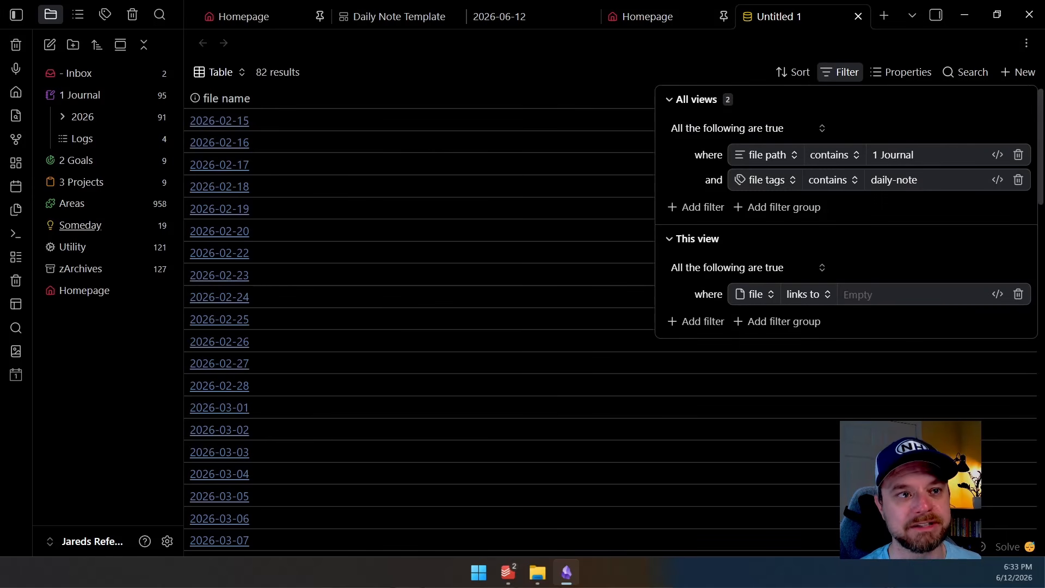
left_click(670, 99)
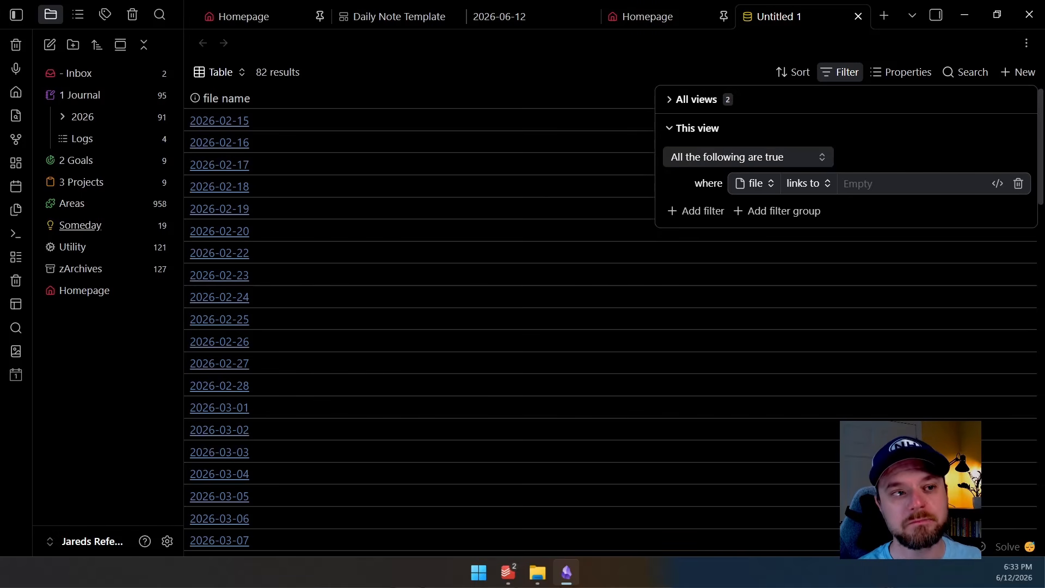
left_click(697, 100)
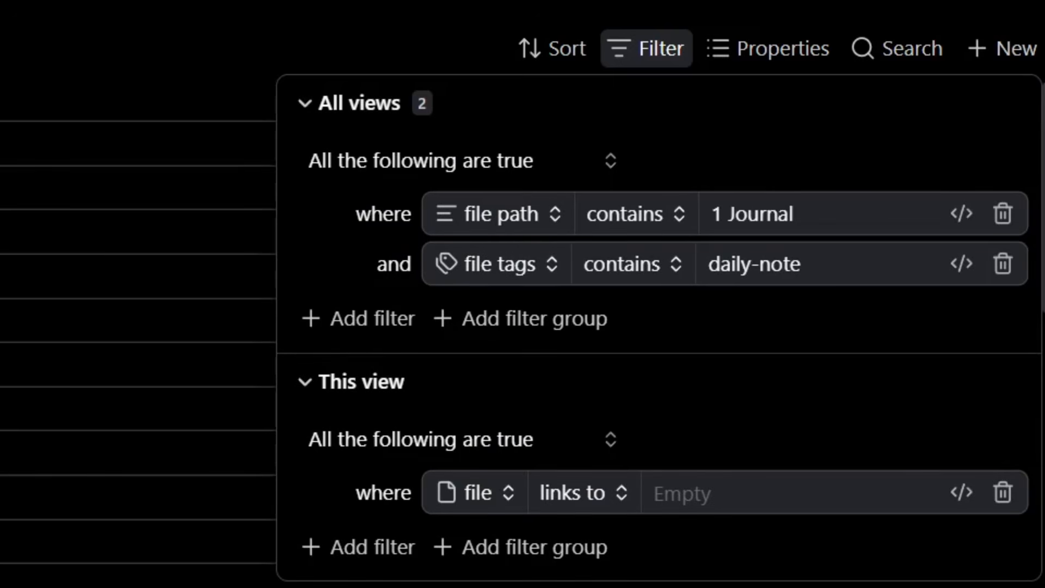
left_click(359, 103)
left_click(475, 271)
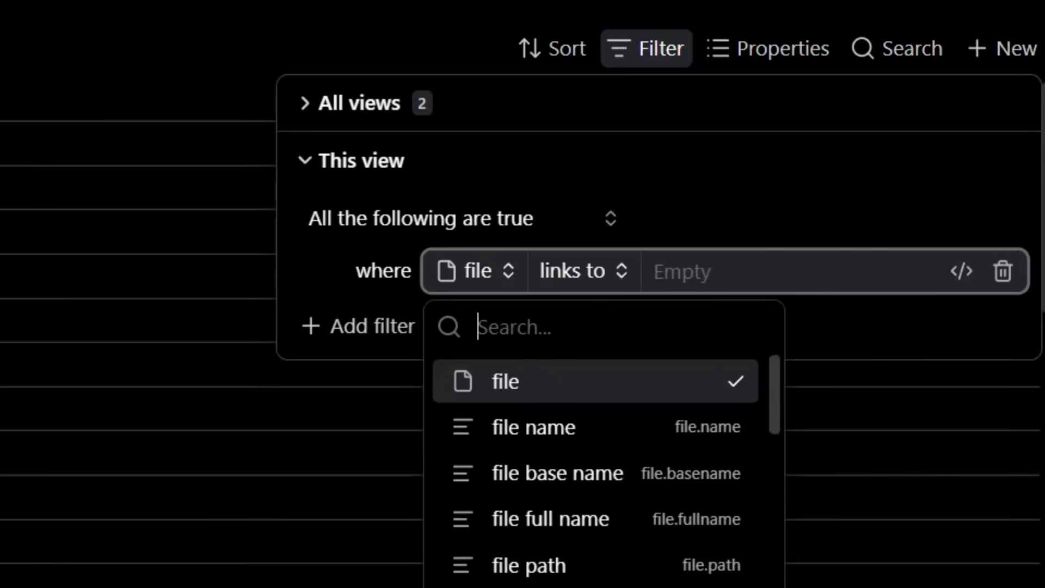
type("revie")
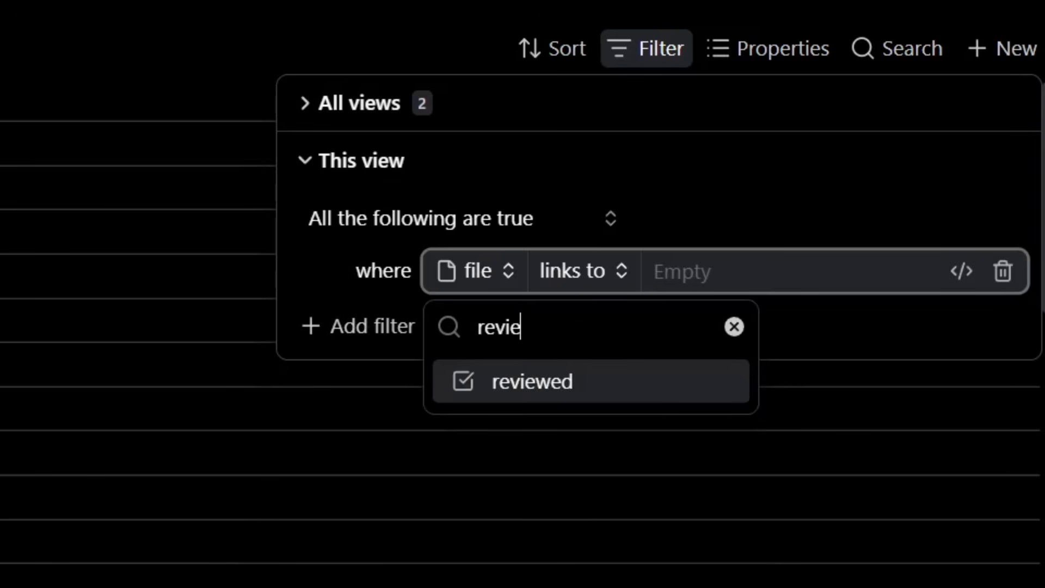
key("Return")
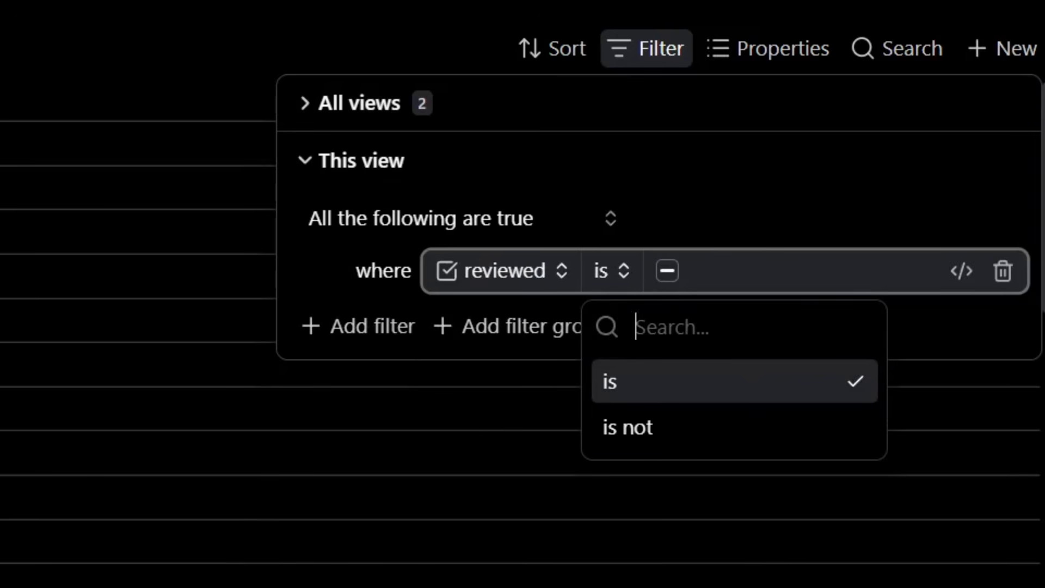
key("Return")
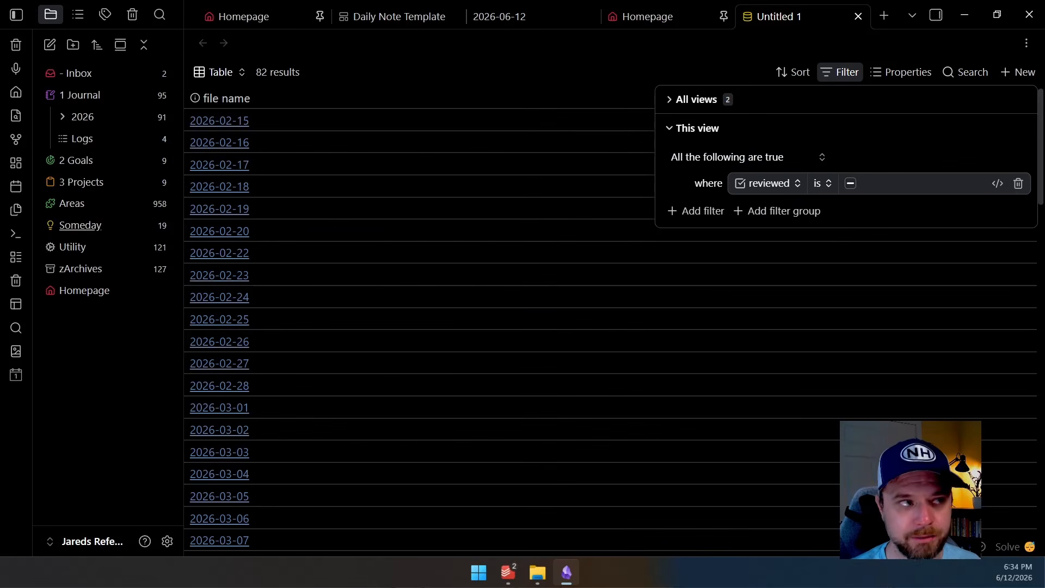
Open the 2026-06-08 daily note from the week navigation to check its reviewed property
left_click(512, 16)
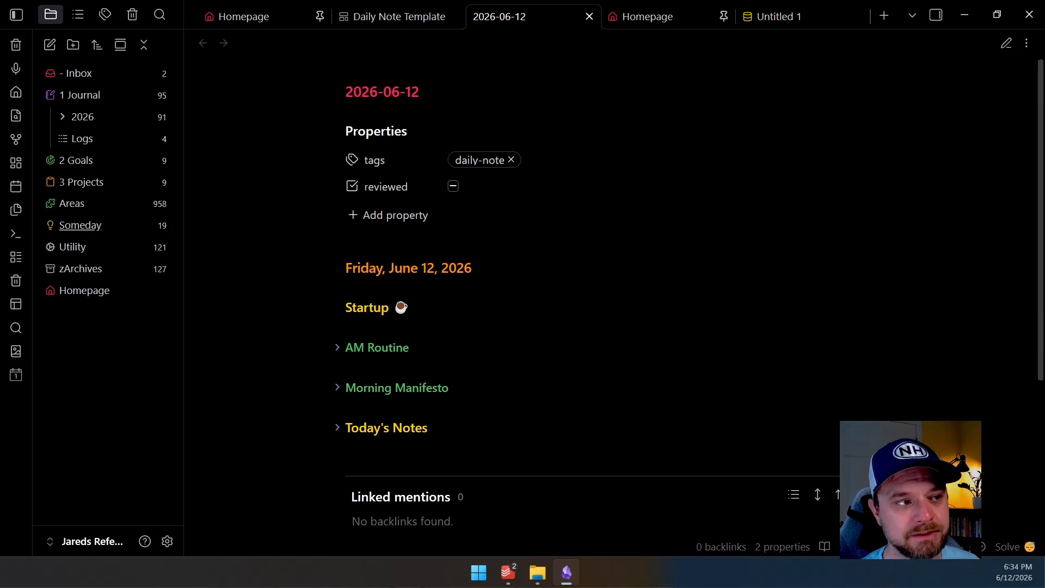
mouse_move(457, 43)
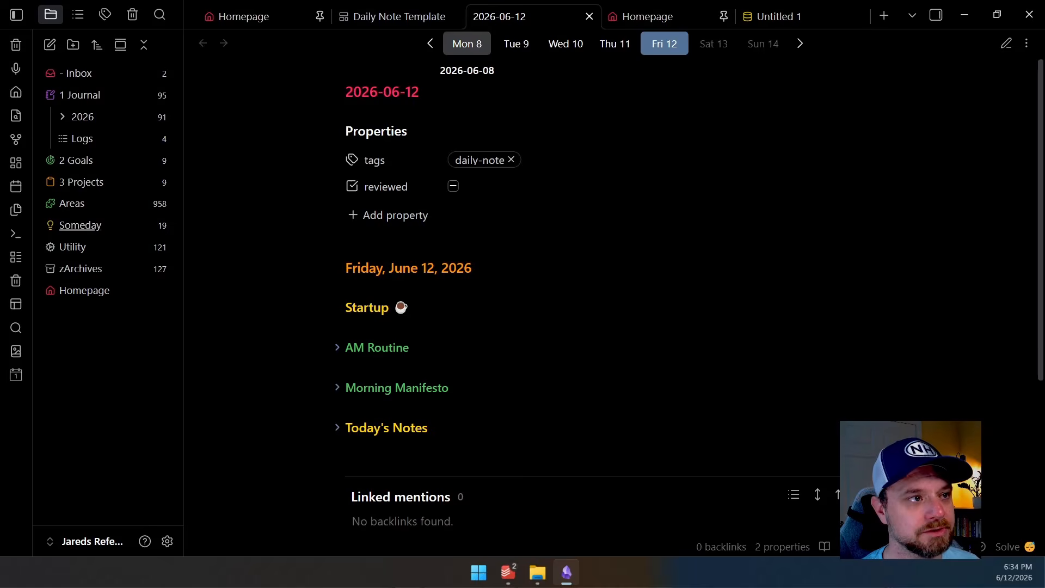
left_click(467, 44)
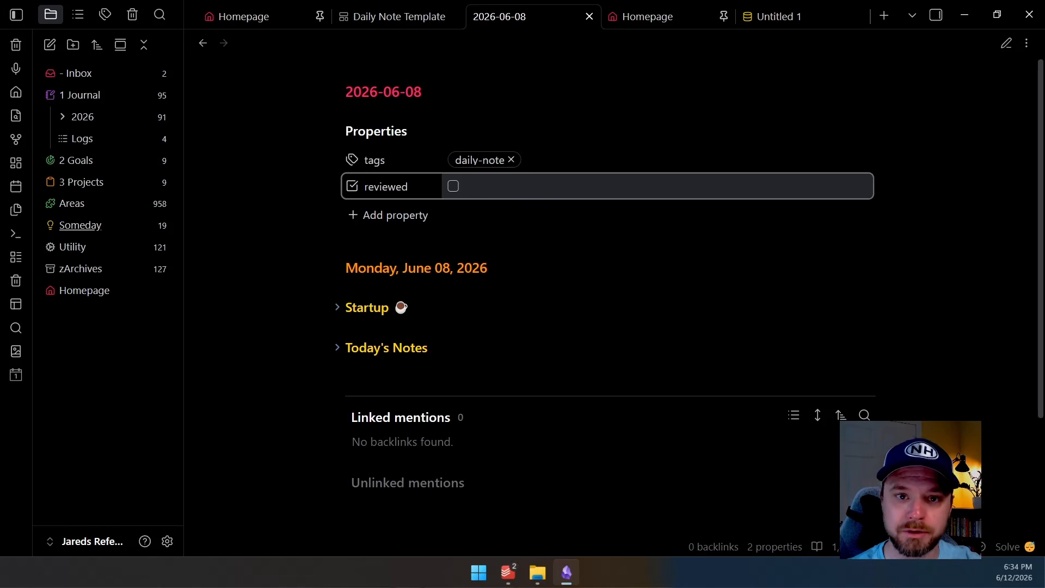
Set this view's filter in the base to reviewed is not checked
left_click(787, 16)
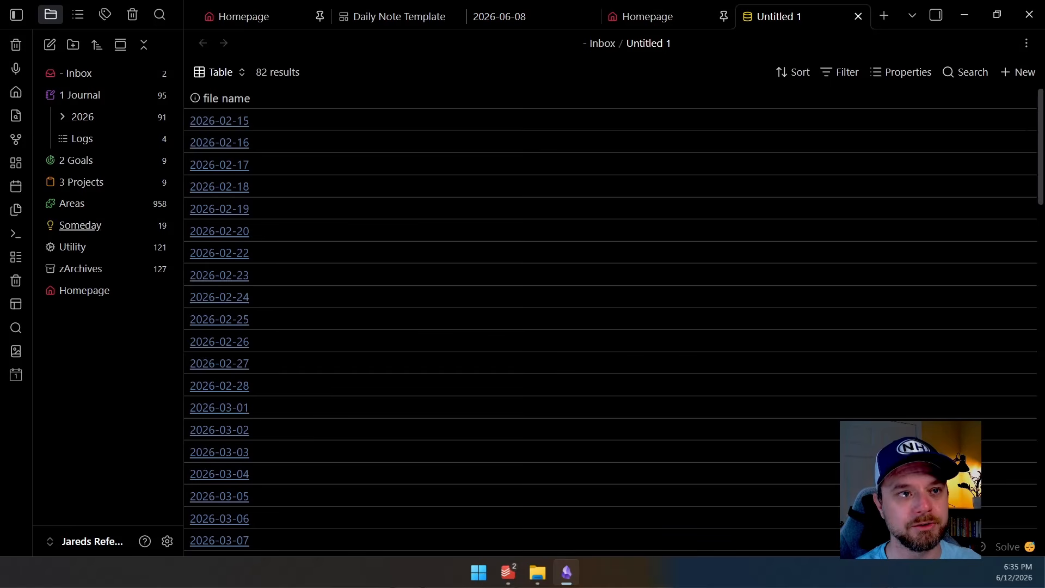
left_click(840, 72)
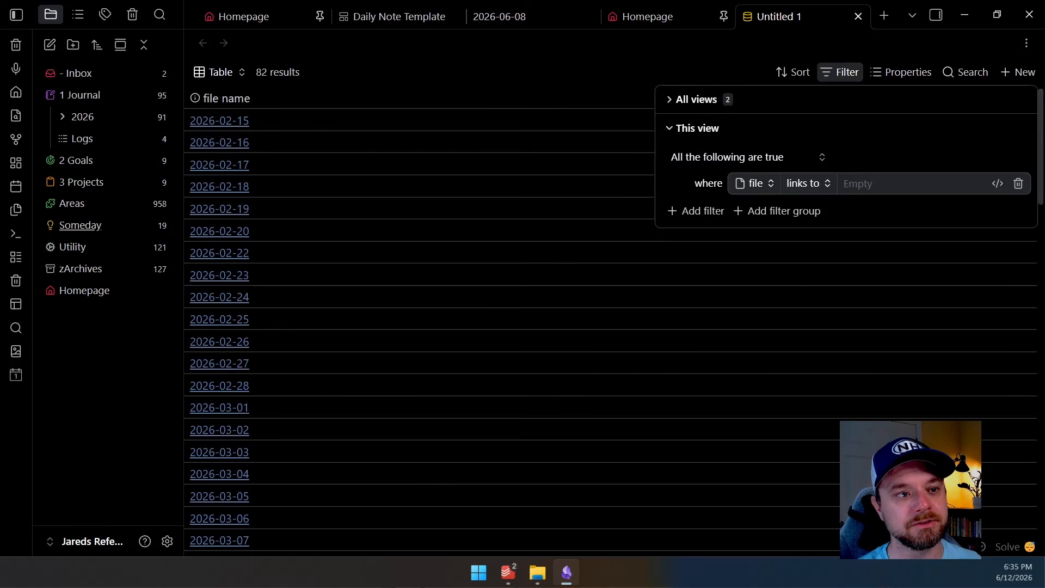
left_click(754, 184)
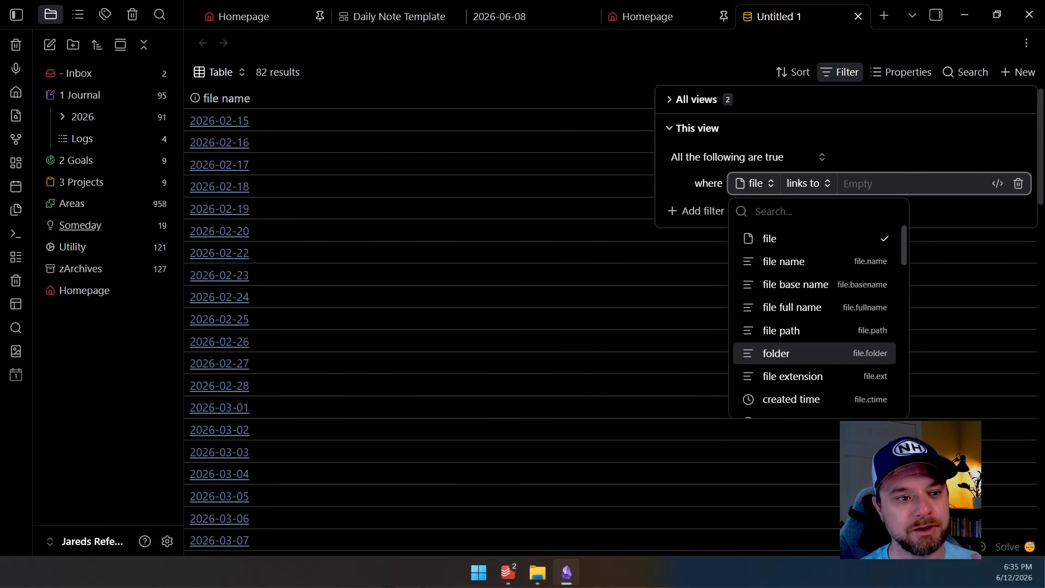
type("rev")
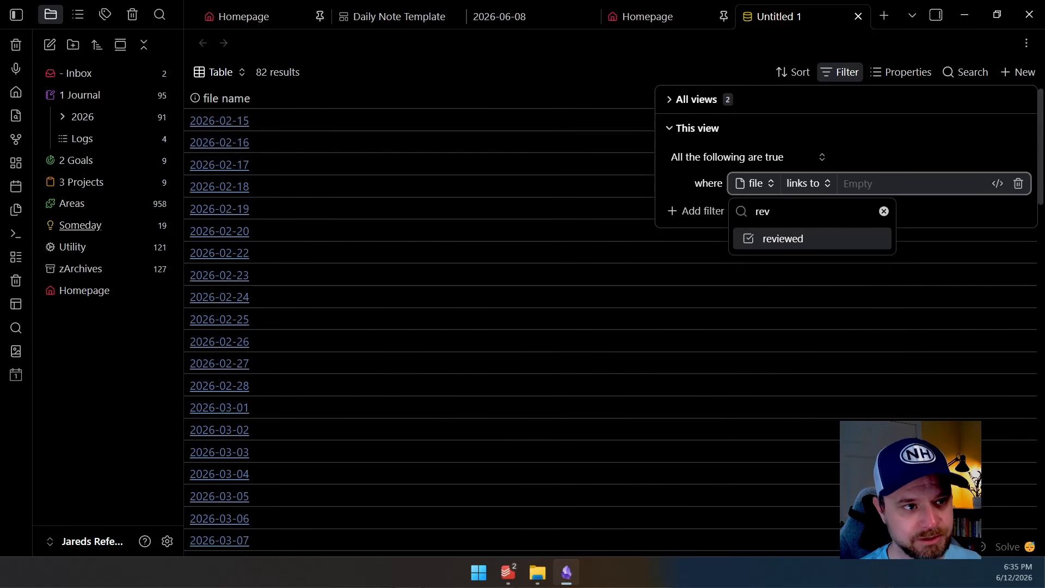
key("Return")
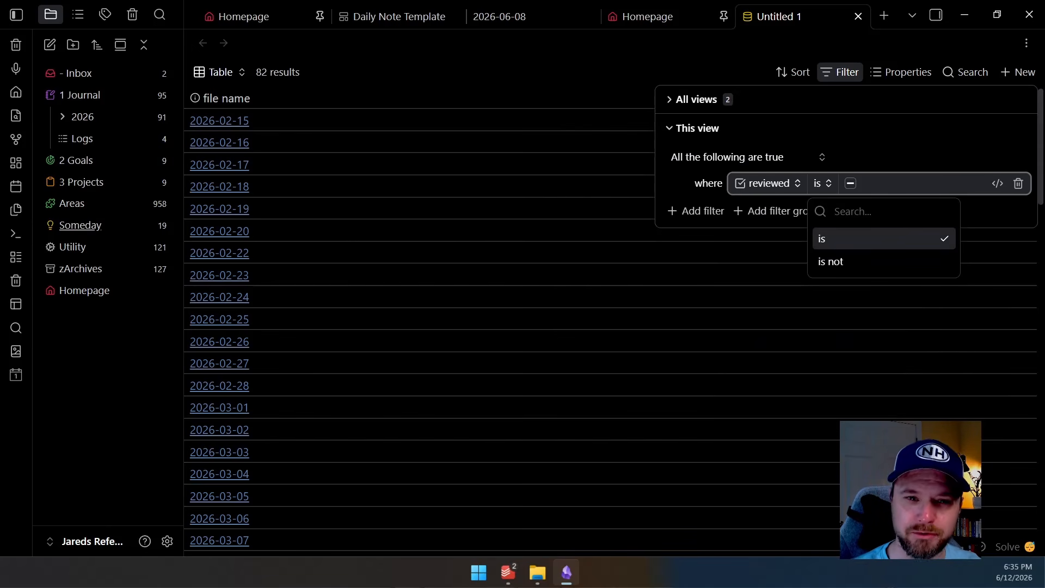
key("Down")
key("Return")
key("space")
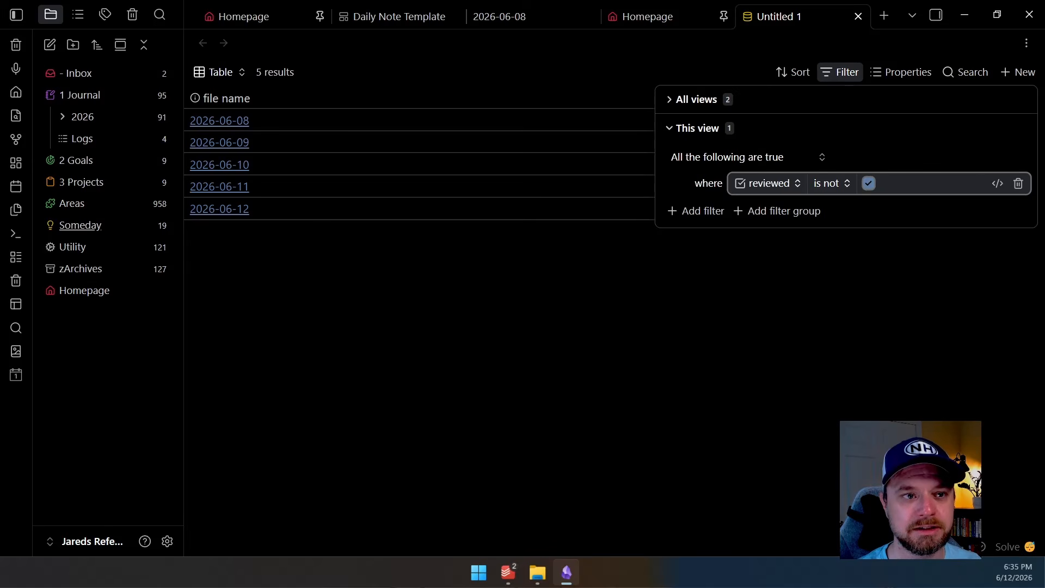
key("Escape")
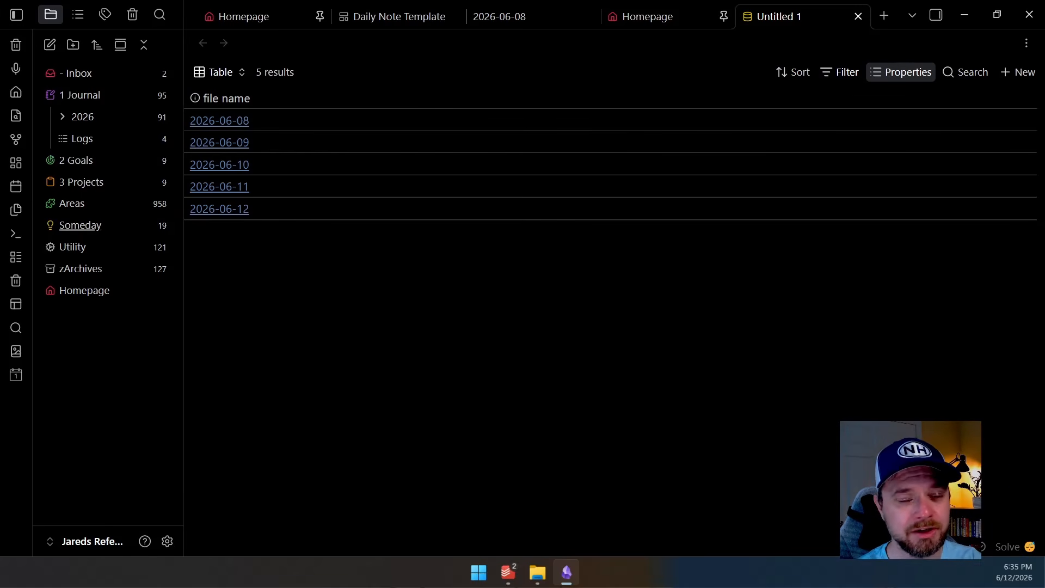
Show the reviewed property as a column in the base table
left_click(902, 72)
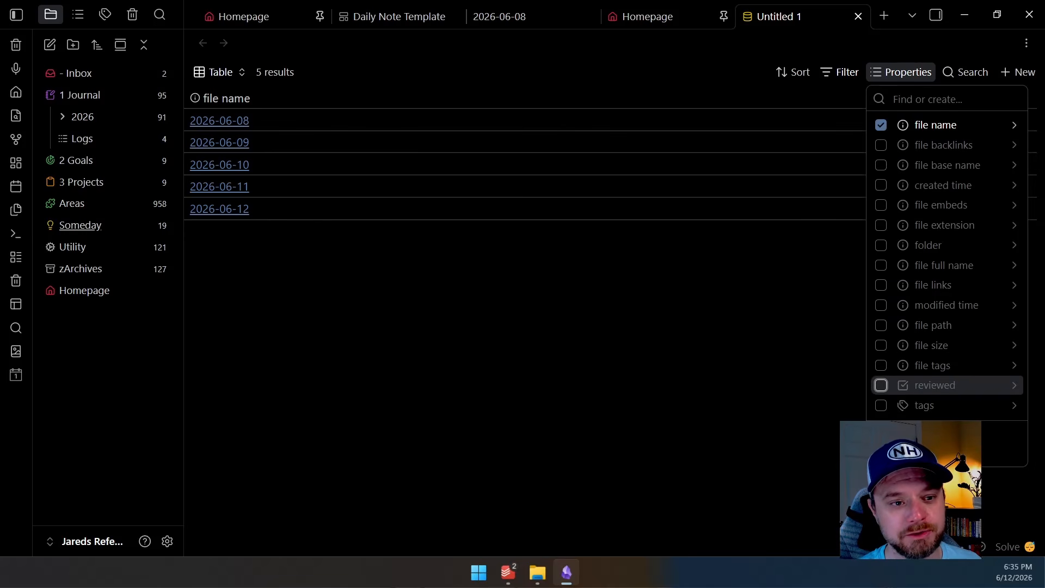
left_click(881, 384)
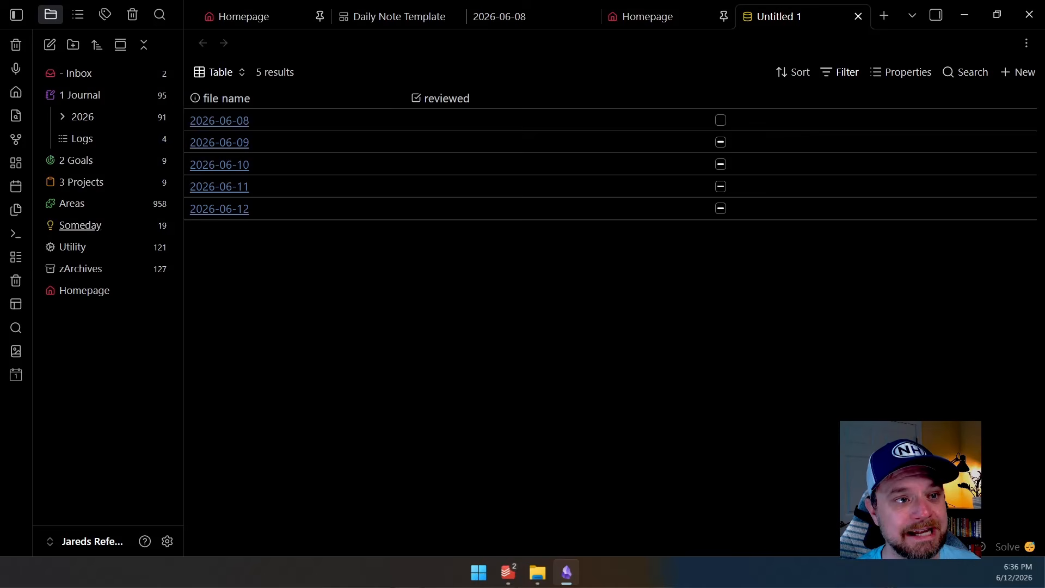
Mark 2026-06-08 as reviewed in the Homepage's Recent Daily Notes table
left_click(648, 16)
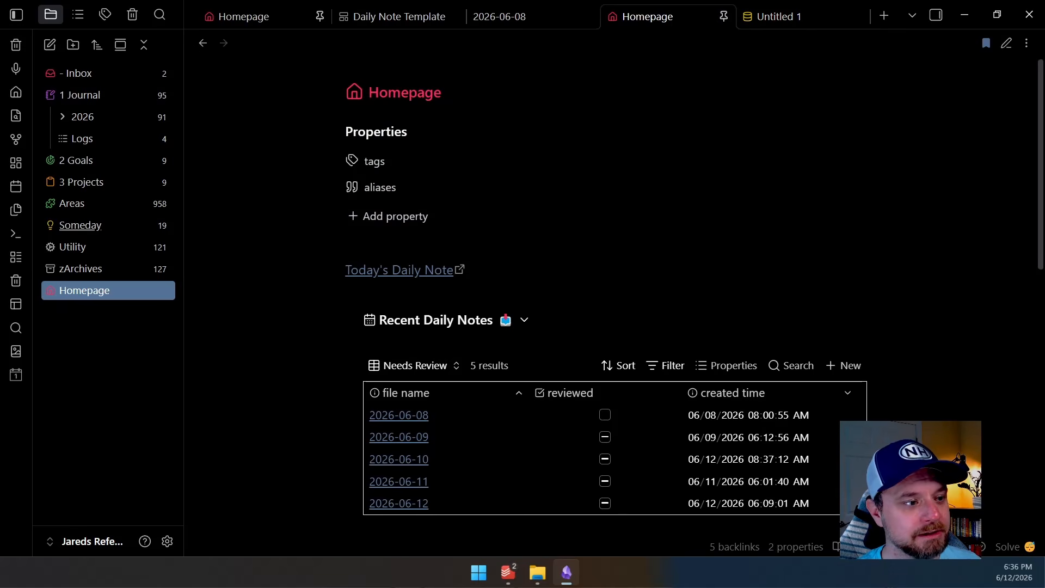
left_click(605, 415)
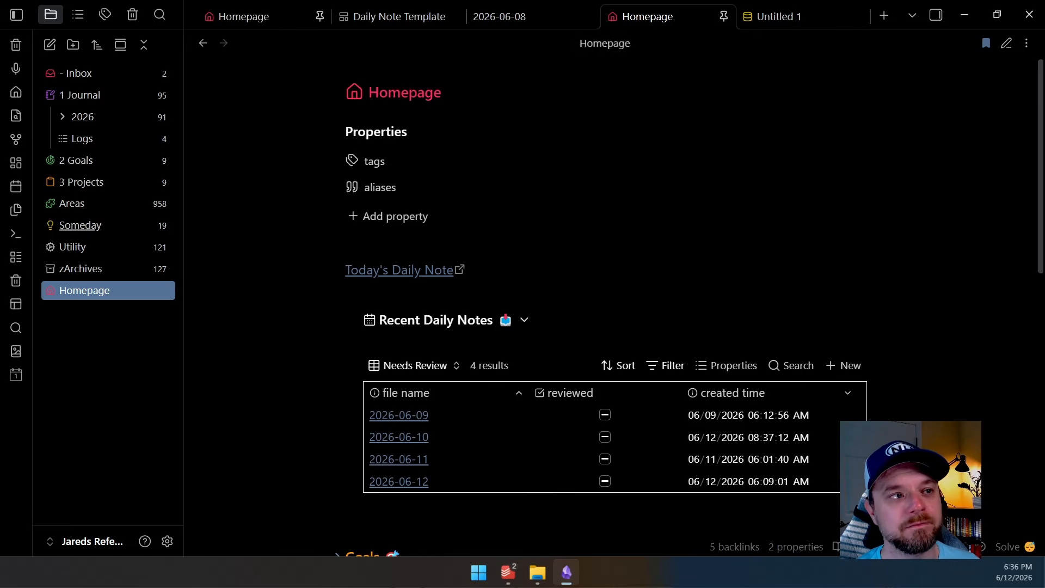
Fold and unfold the Recent Daily Notes callout, then narrow its reviewed column
left_click(524, 320)
left_click(780, 16)
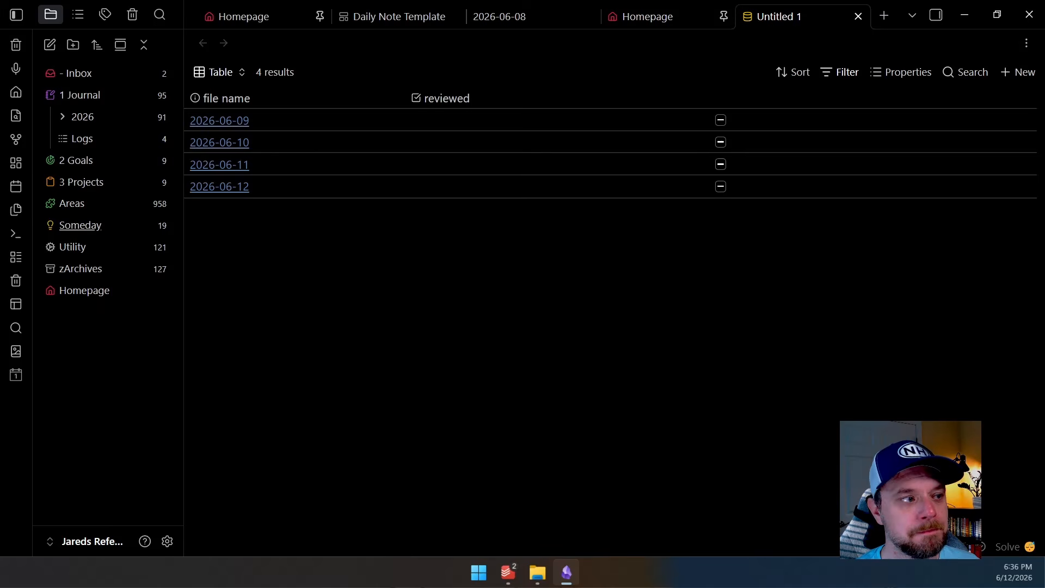
left_click(648, 17)
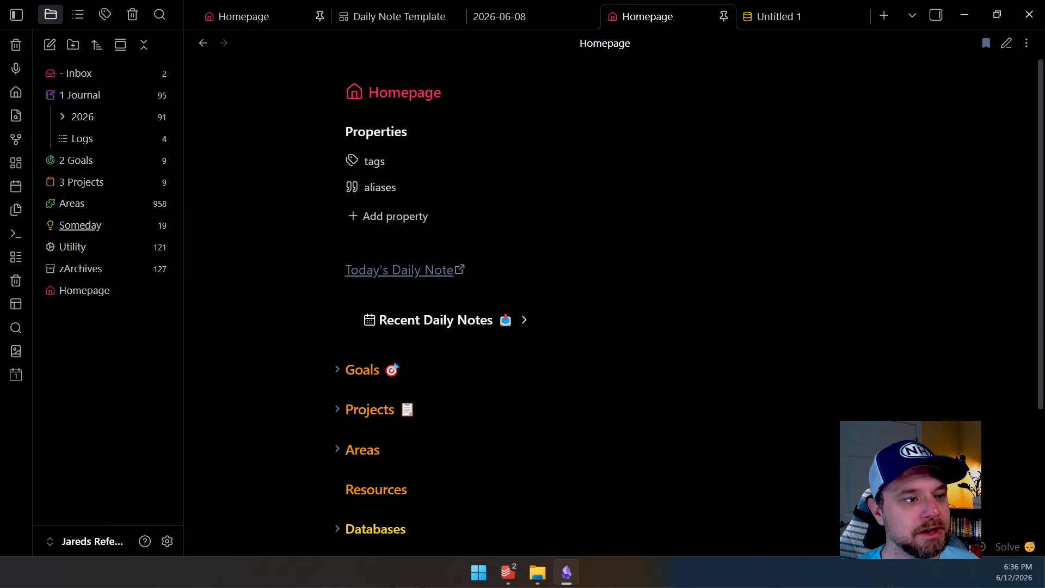
left_click(525, 320)
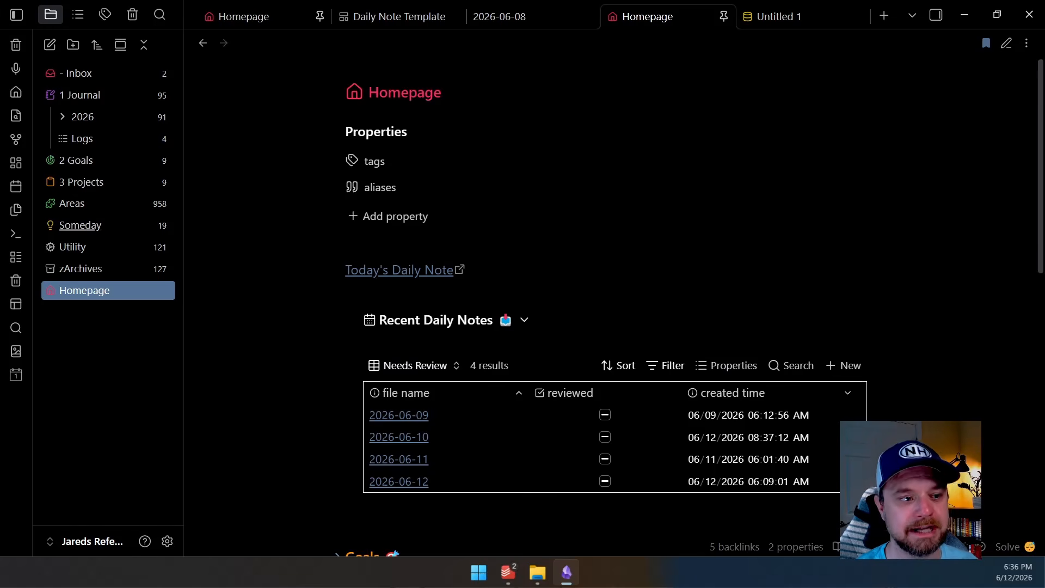
left_click_drag(680, 393, 579, 392)
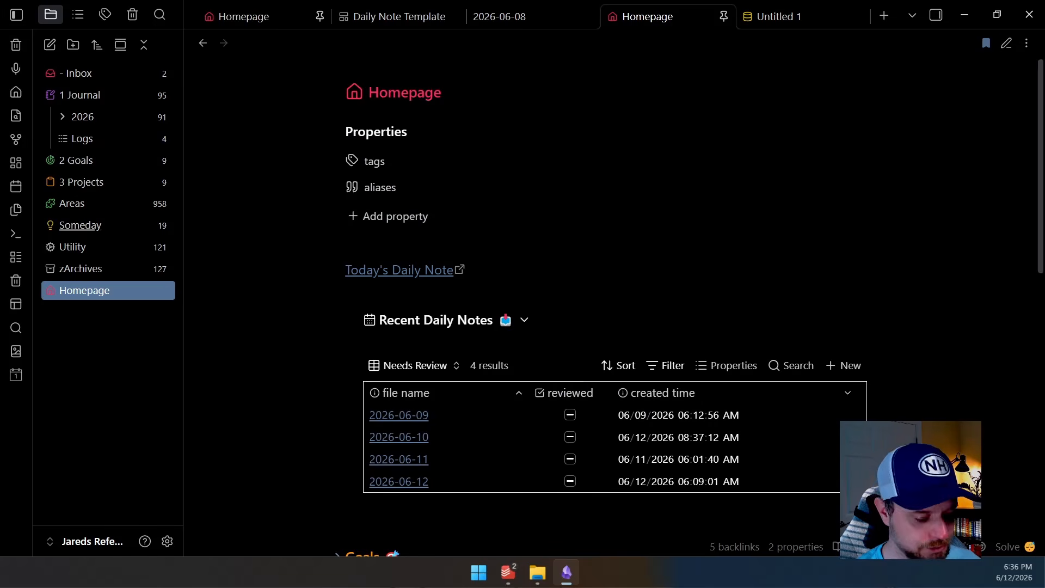
Embed Untitled 1.base above the Today's Daily Note link and narrow its file name column
key("ctrl+e")
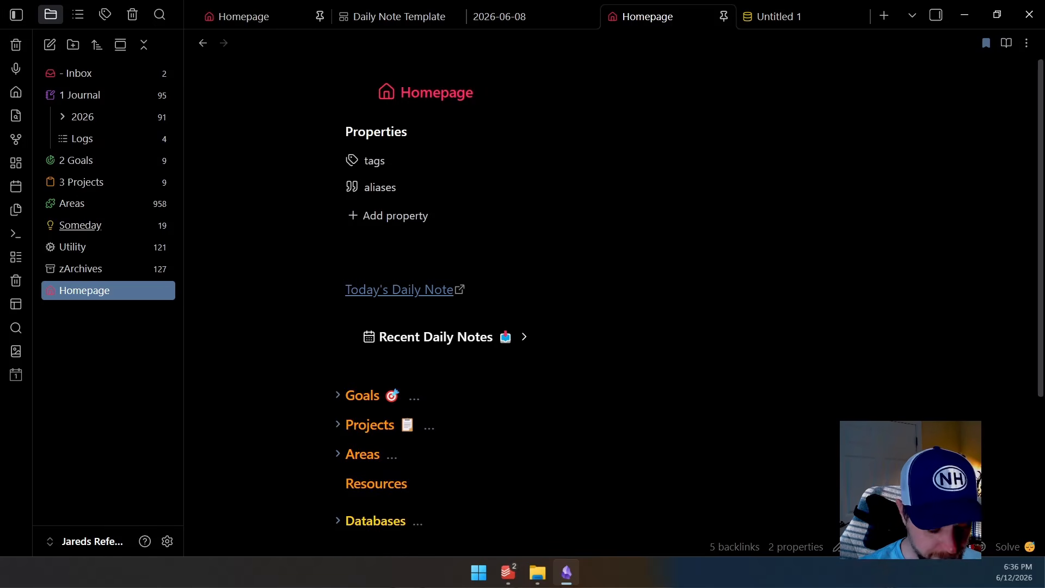
type("![[Unti")
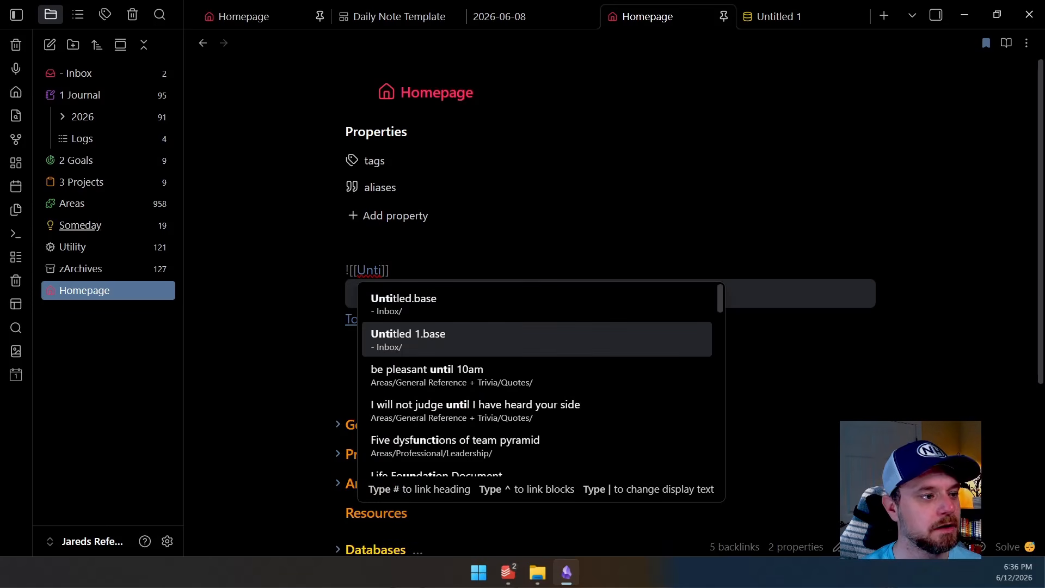
key("Return")
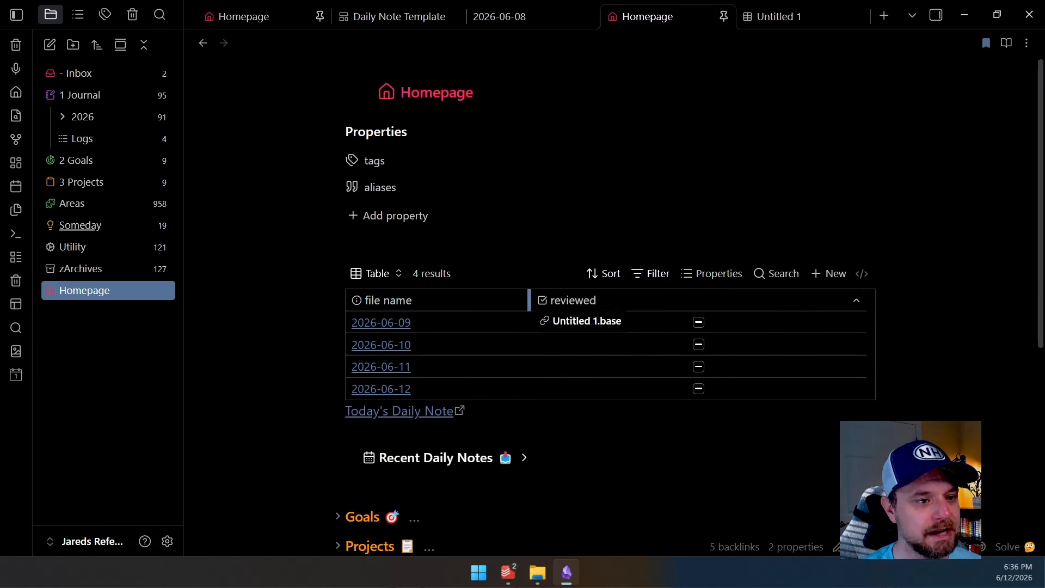
left_click_drag(738, 322, 421, 300)
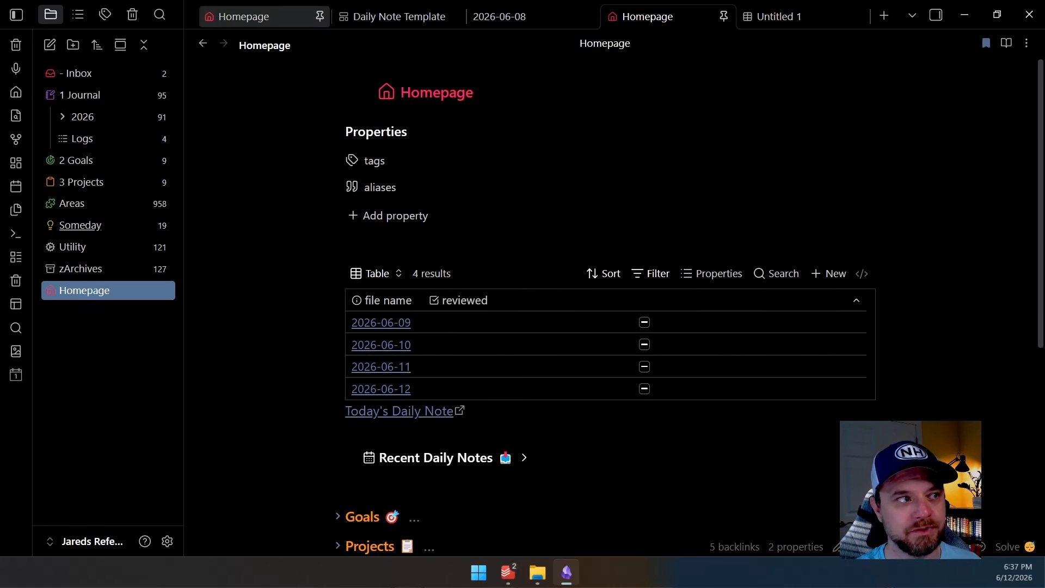
Add the created time property column to the base and widen the reviewed column
left_click(784, 16)
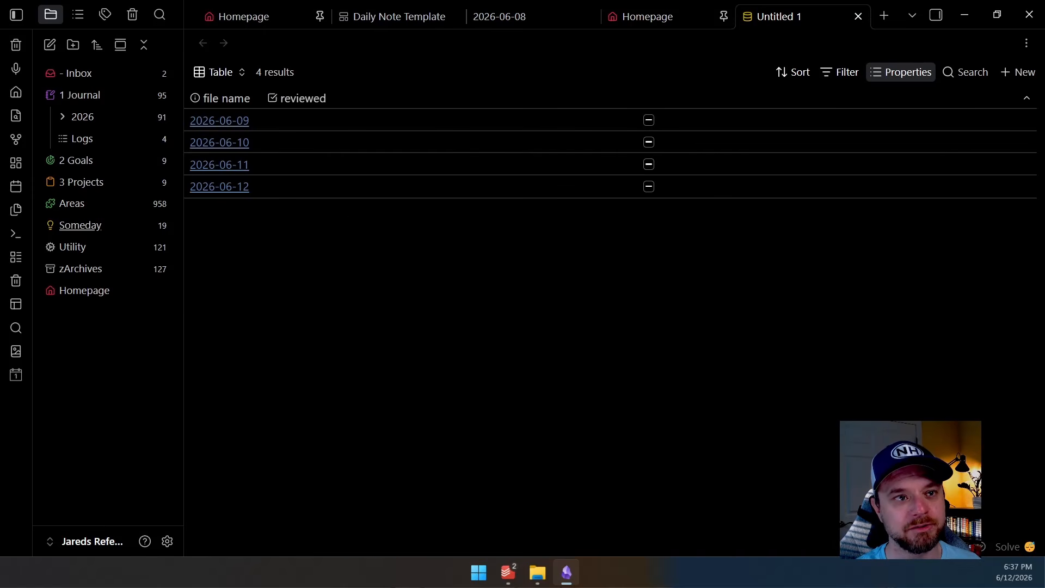
left_click(901, 72)
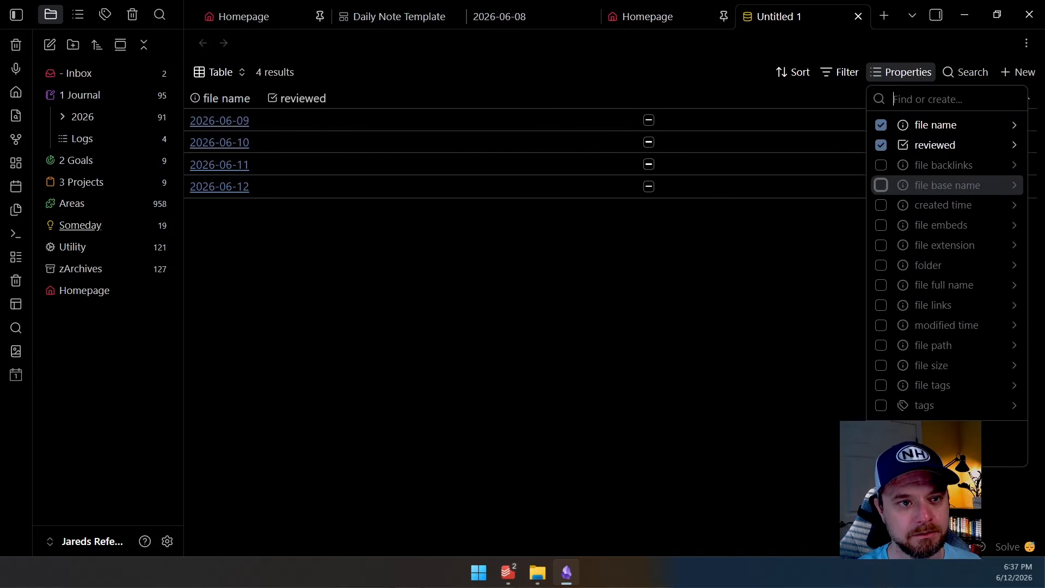
left_click(881, 205)
left_click(762, 239)
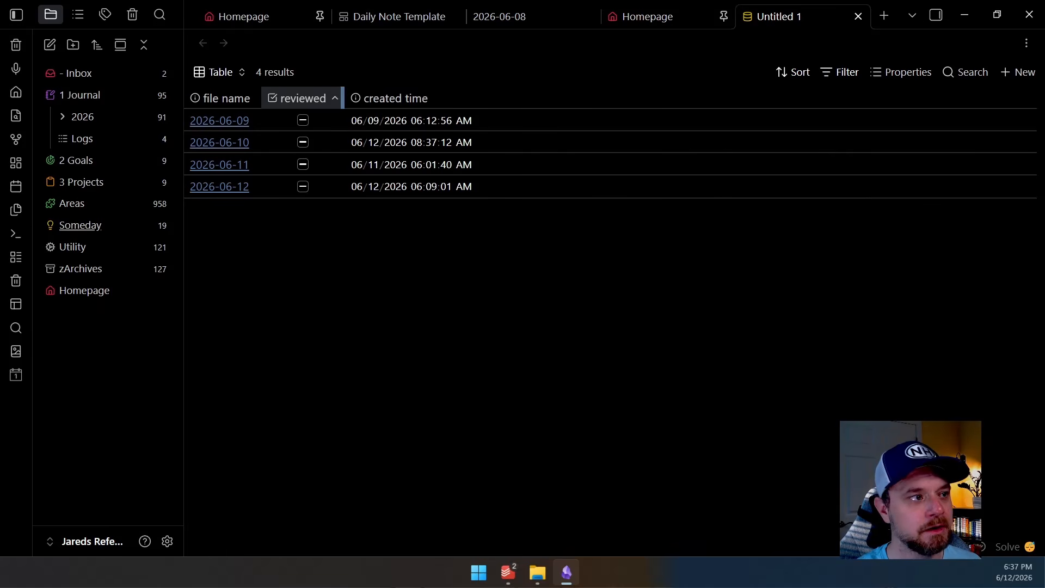
left_click_drag(345, 98, 354, 98)
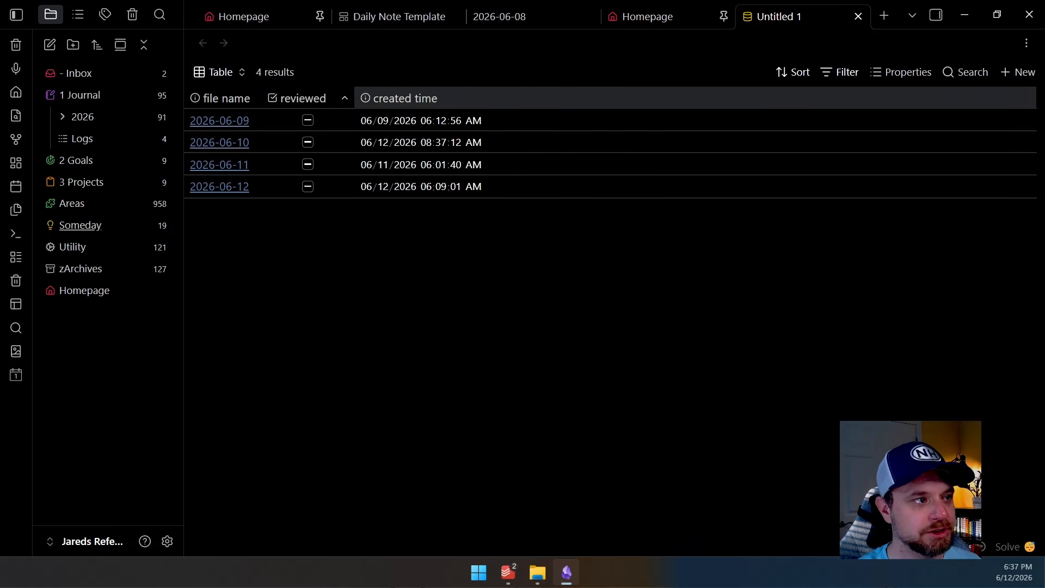
left_click_drag(353, 98, 379, 98)
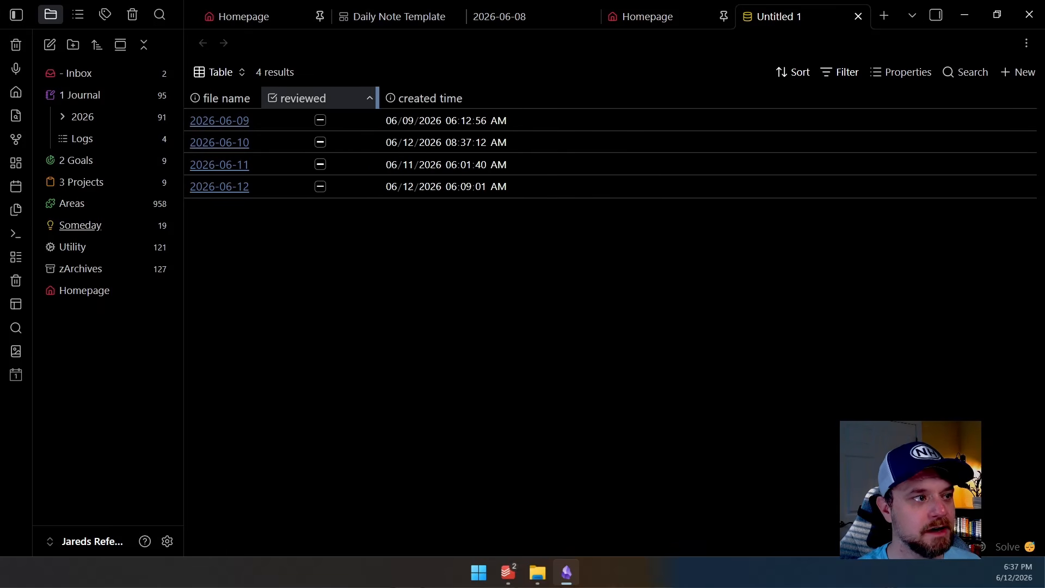
left_click(648, 16)
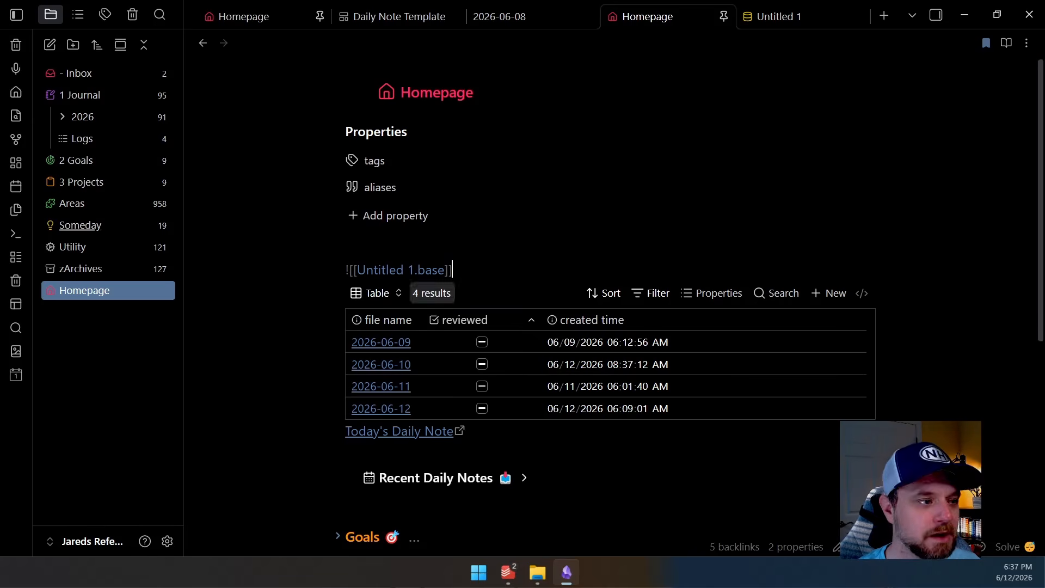
Cut the Untitled 1.base embed line out of the Homepage and expand the Recent Daily Notes callout in reading view
key("shift+Home")
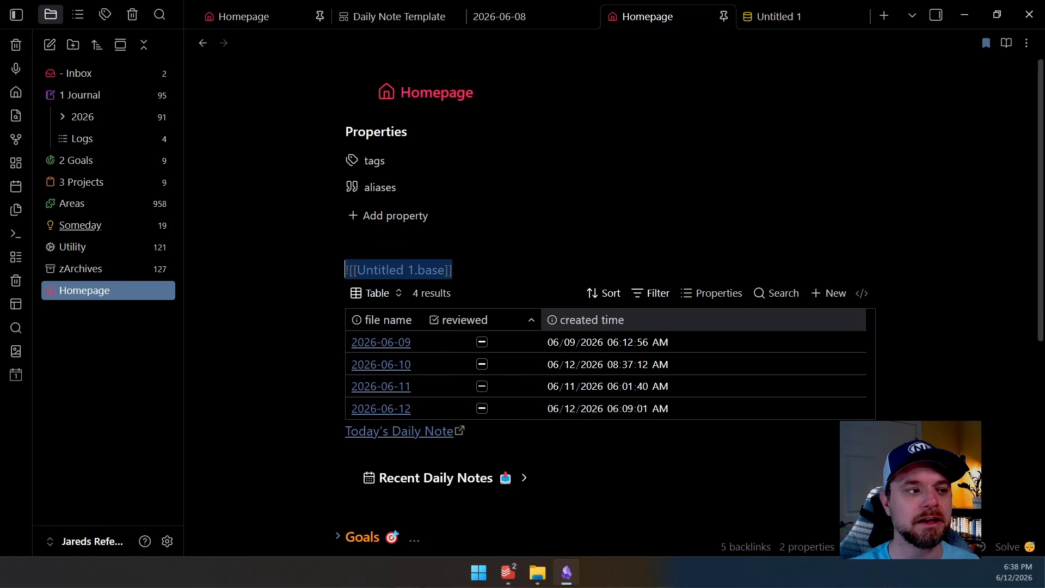
key("ctrl+x")
left_click(862, 331)
left_click(526, 335)
key("Up")
left_click(1007, 43)
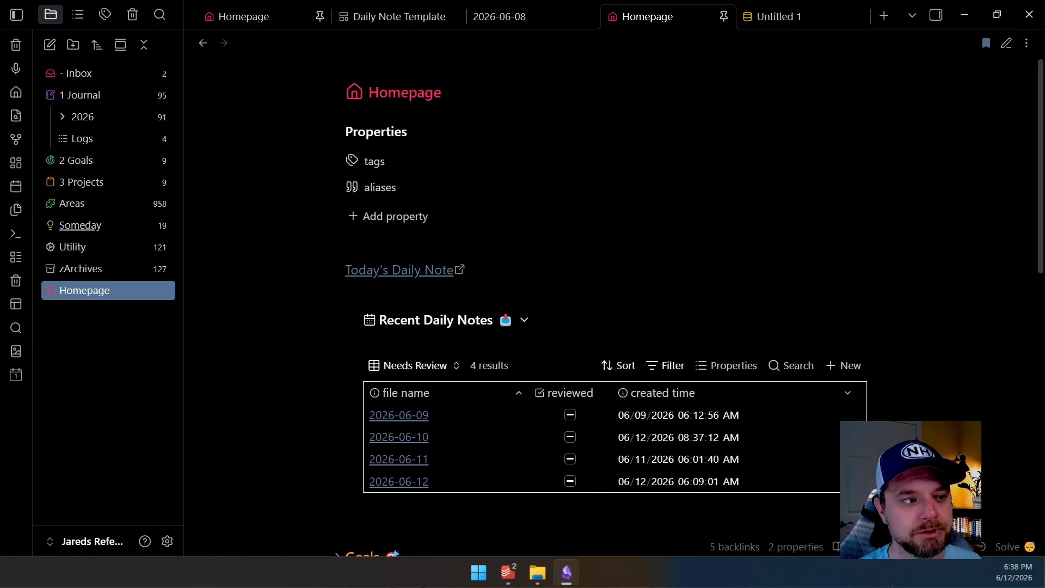
Unfold the Goals, Projects and Databases headings in source mode to examine their embedded bases
key("ctrl+e")
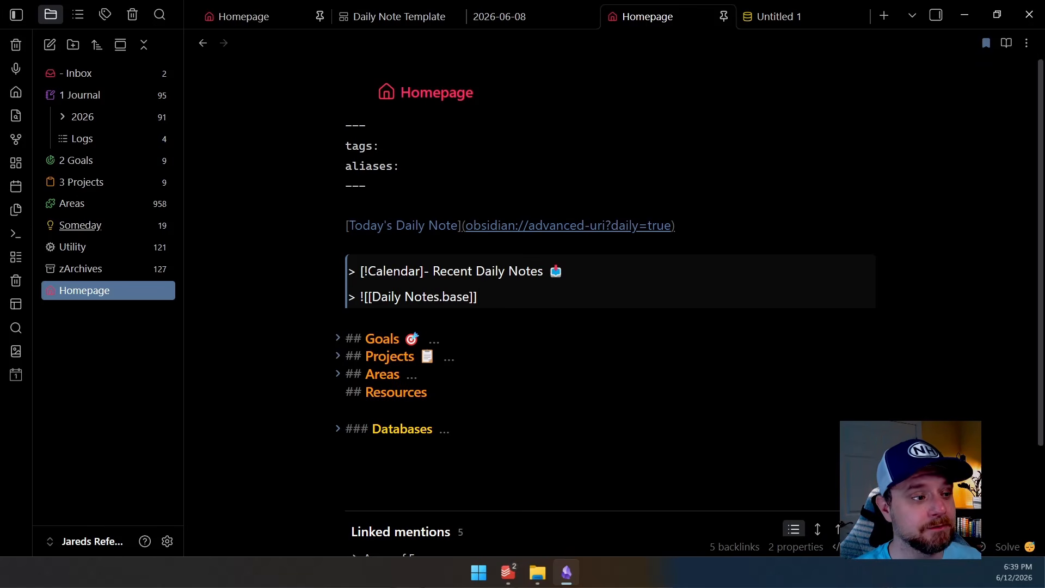
left_click(338, 338)
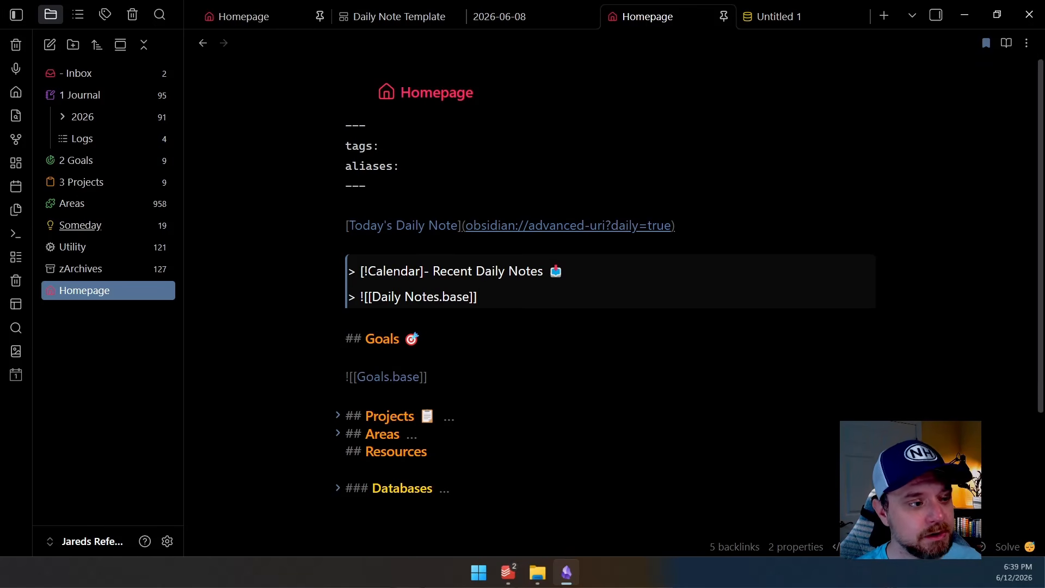
left_click(338, 416)
scroll(609, 305, "down", 1)
left_click(338, 475)
scroll(338, 475, "down", 1)
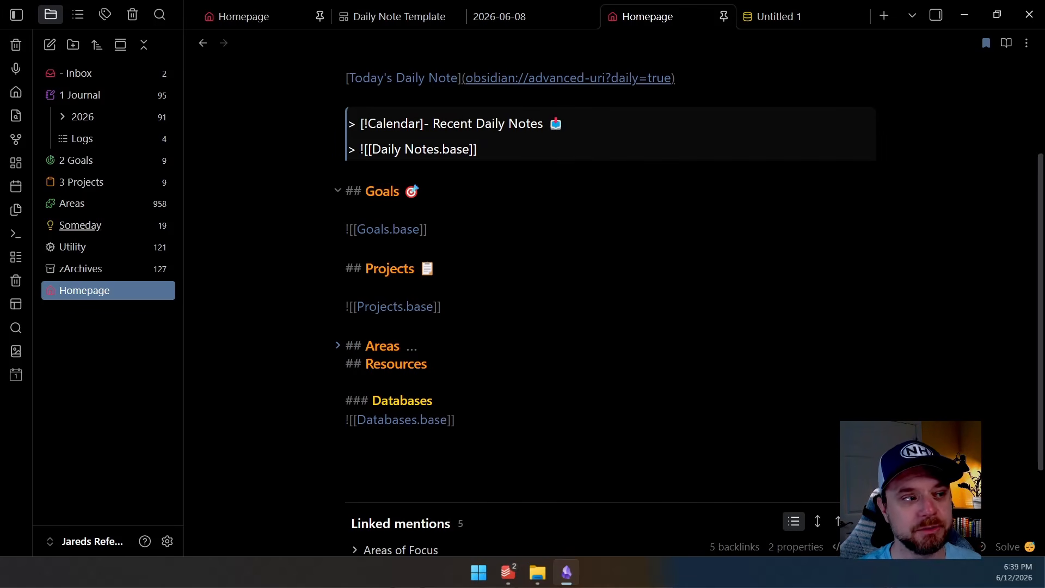
left_click(338, 190)
key("ctrl+e")
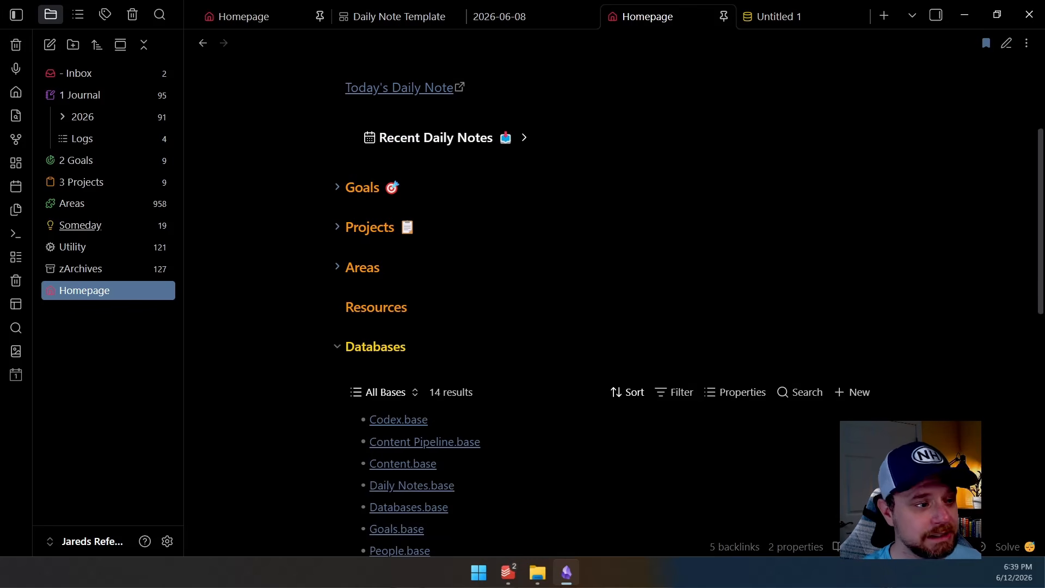
scroll(610, 300, "up", 1)
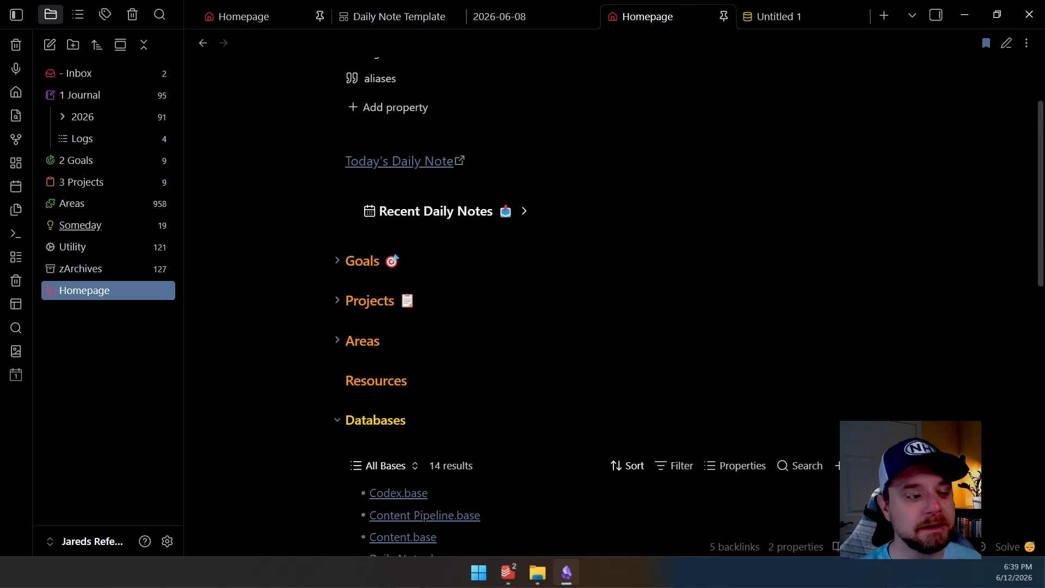
left_click(338, 420)
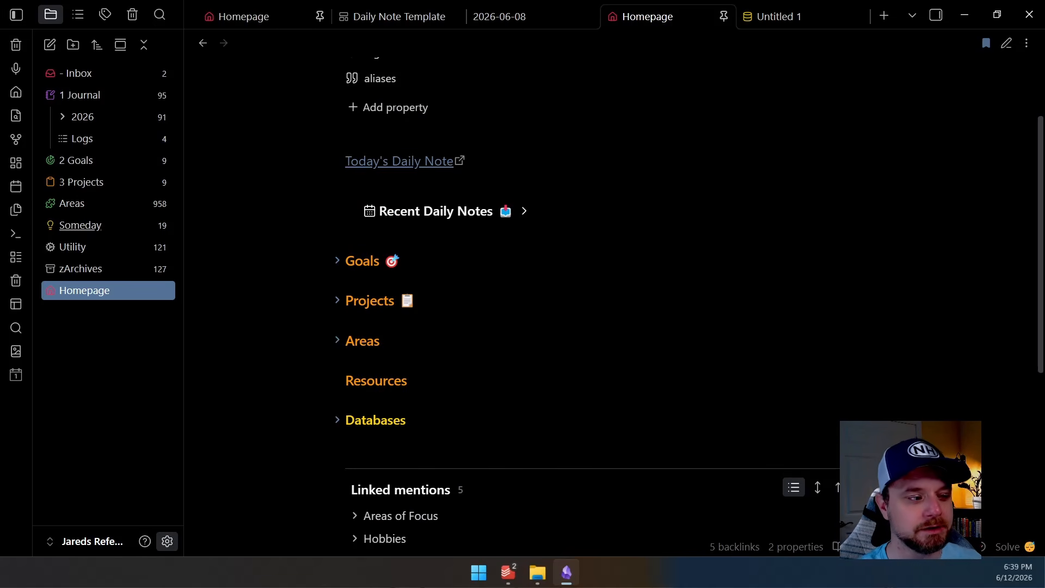
Open the Community plugins settings to view the installed plugins, then close settings
left_click(168, 541)
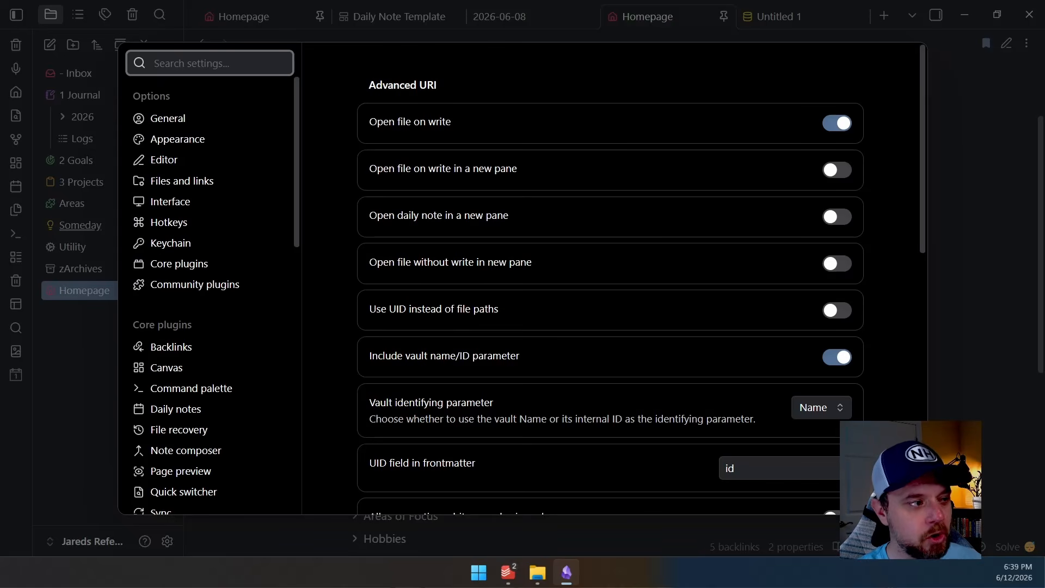
left_click(195, 285)
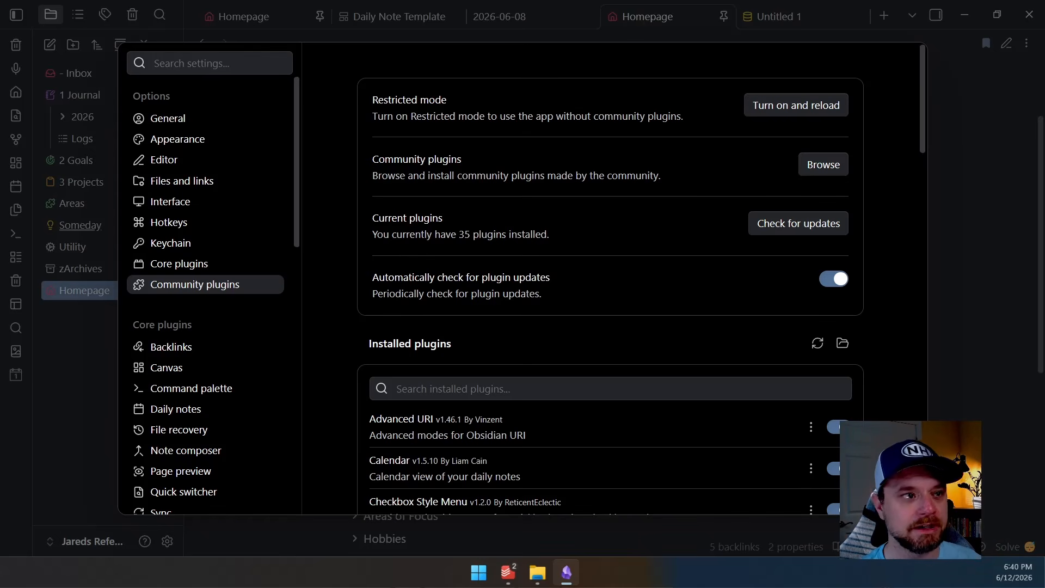
key("Escape")
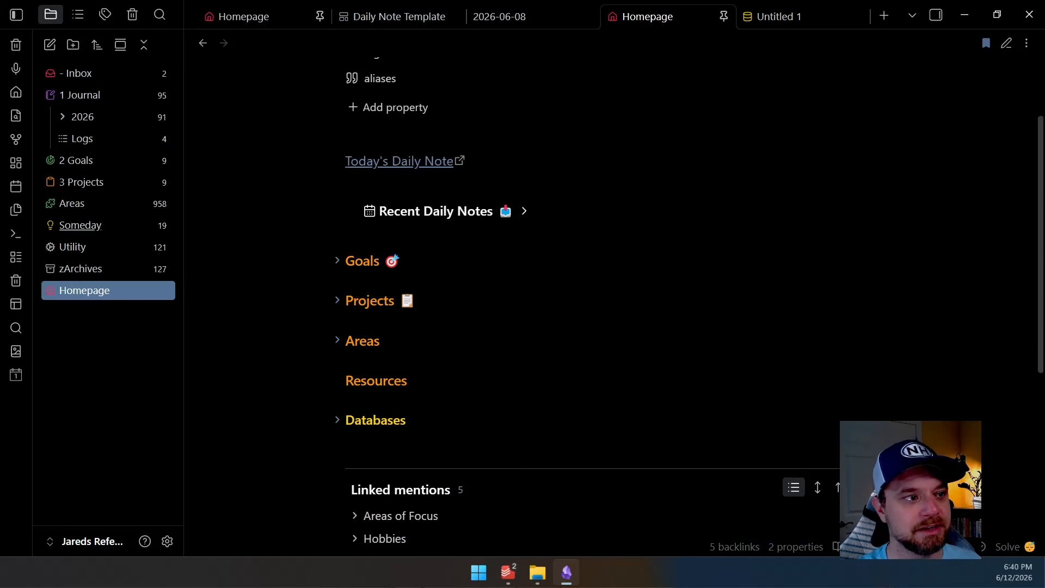
Examine the advanced-uri URL behind the Today's Daily Note link in source mode
key("ctrl+e")
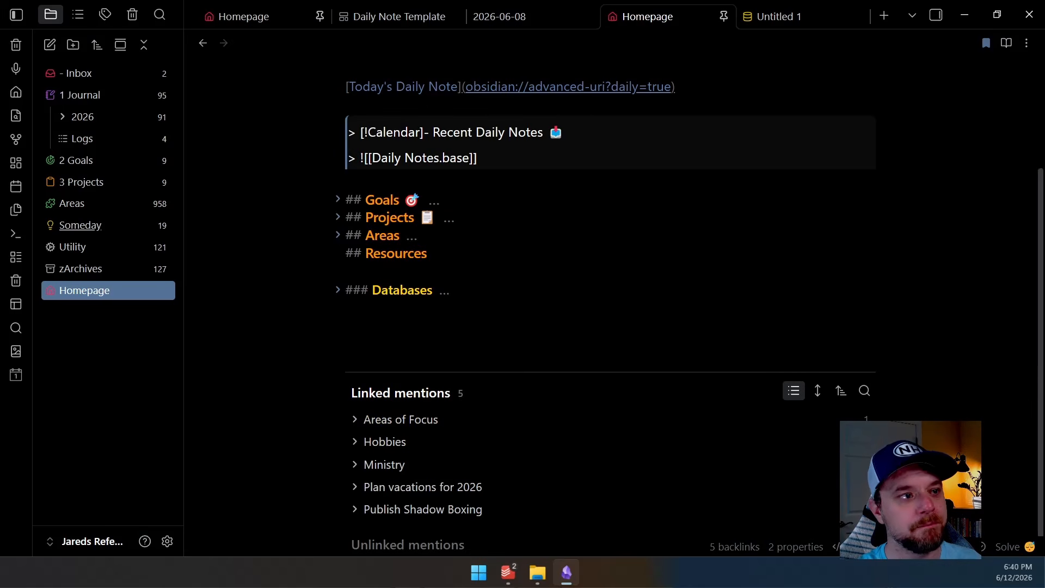
scroll(609, 225, "up", 3)
left_click_drag(678, 226, 462, 225)
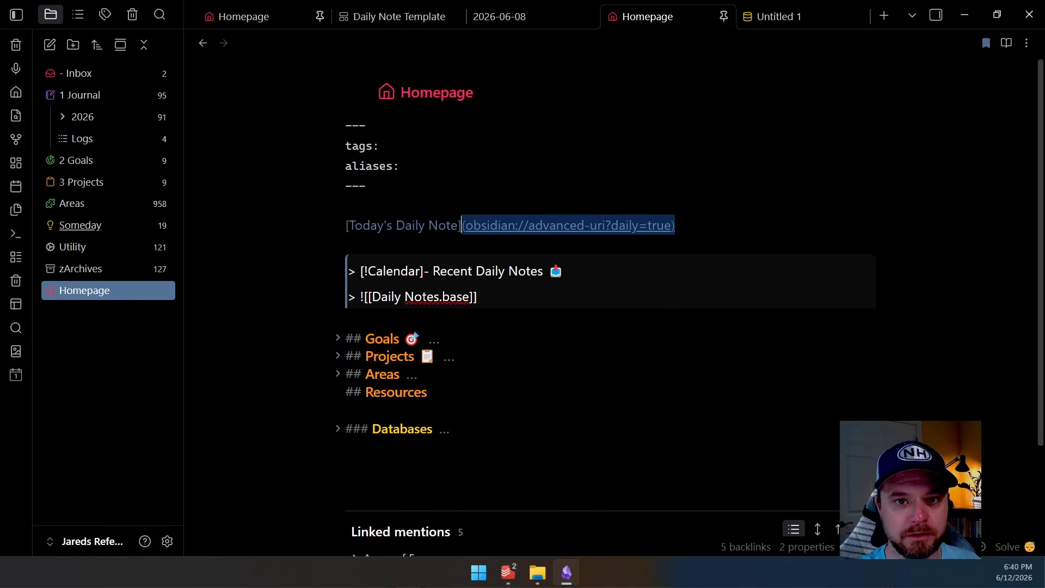
left_click(463, 244)
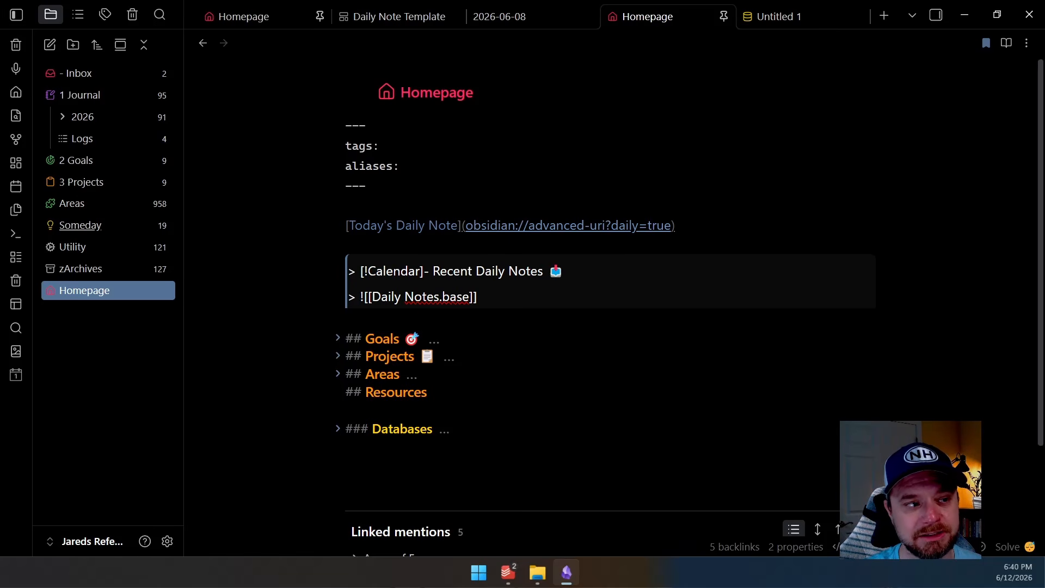
left_click_drag(603, 225, 611, 224)
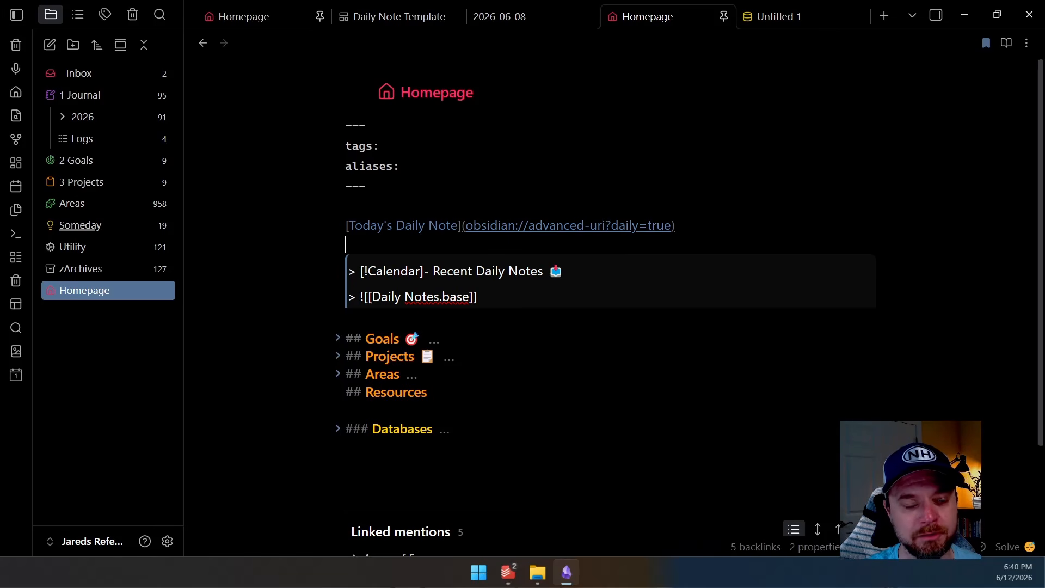
left_click(625, 225)
left_click_drag(612, 225, 677, 225)
left_click(347, 243)
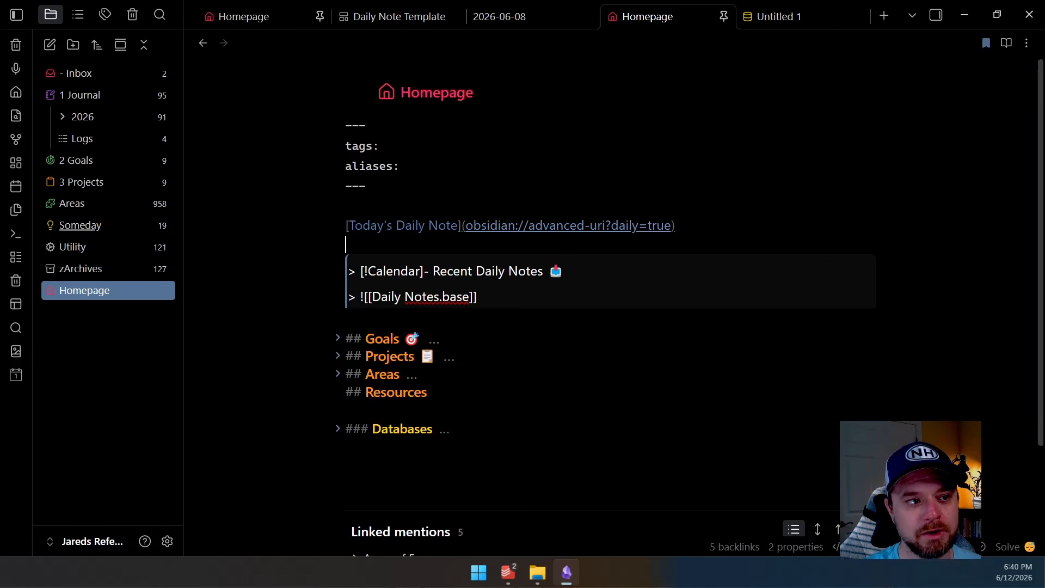
key("ctrl+e")
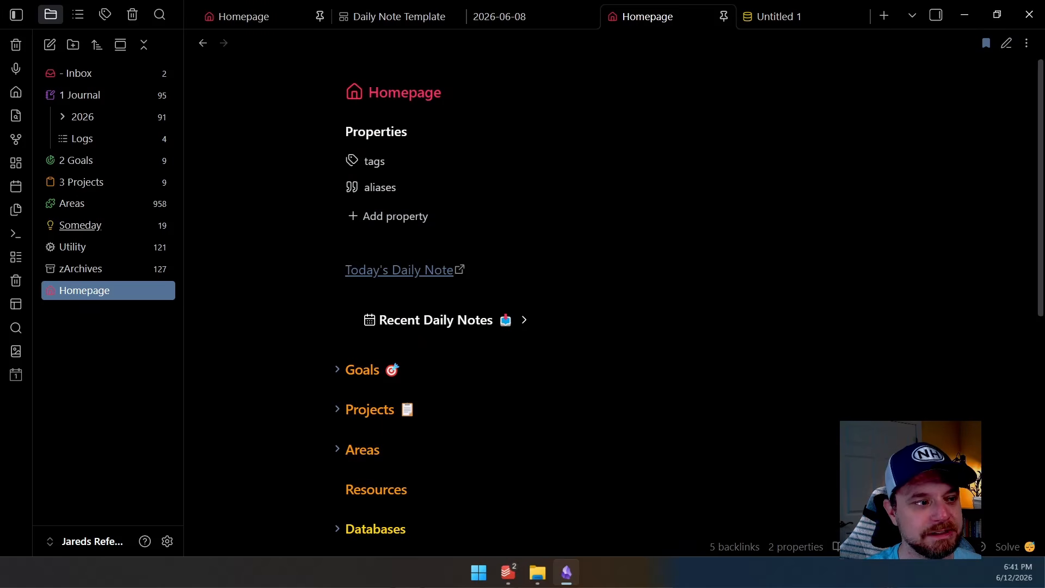
Open today's daily note through the Today's Daily Note link and close its tab
left_click(363, 270)
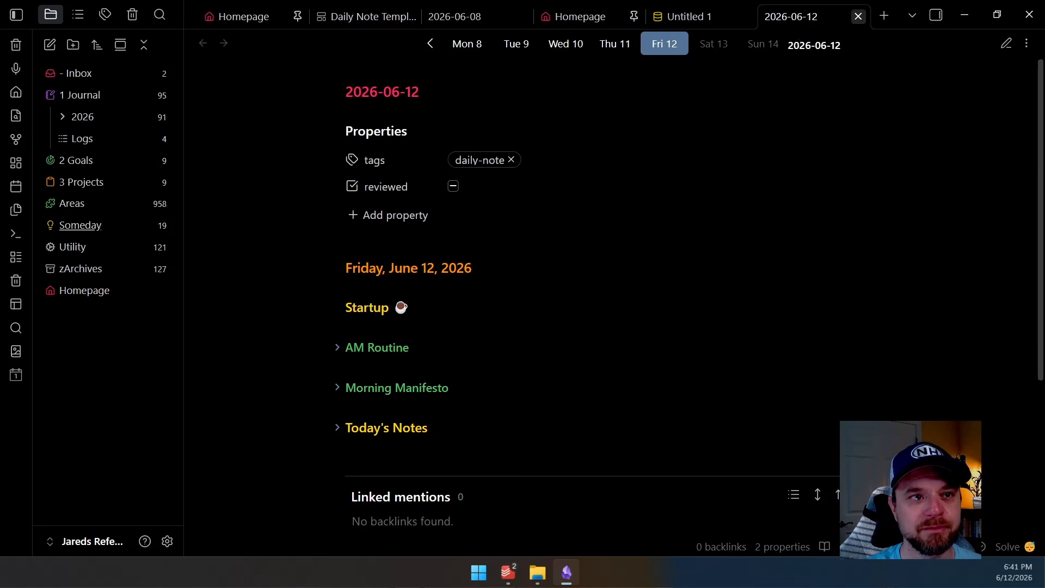
left_click(859, 16)
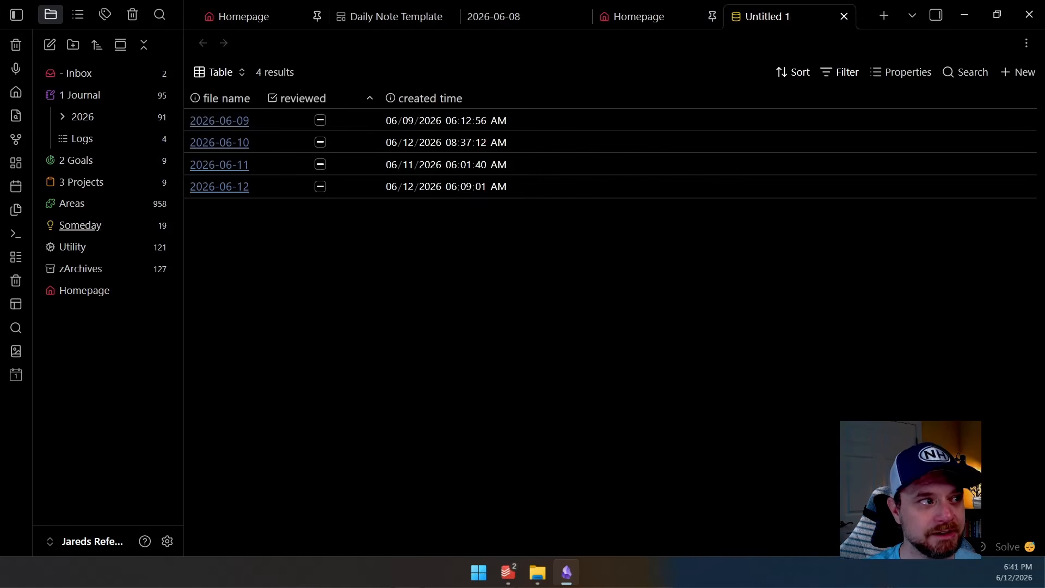
left_click(677, 142)
left_click(347, 162)
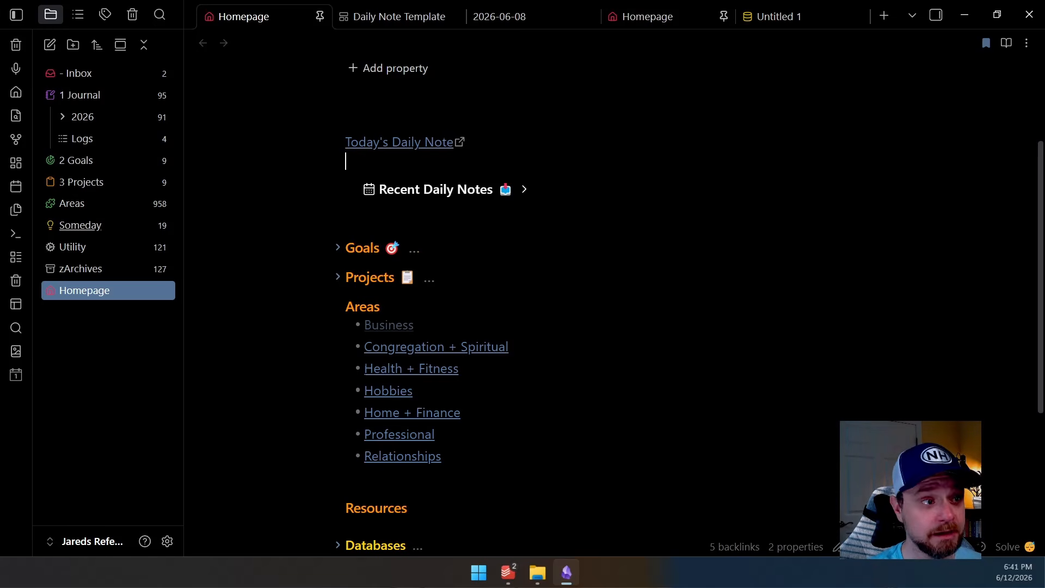
Open the Today's Daily Note link again and search the command palette for daily note commands
left_click(405, 146)
key("ctrl+o")
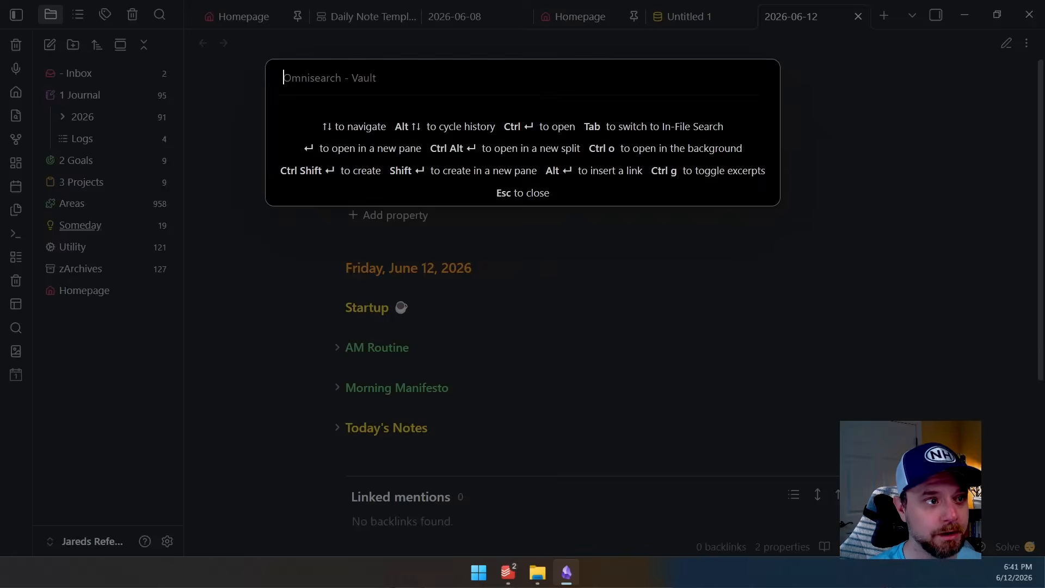
key("ctrl+p")
type("daily")
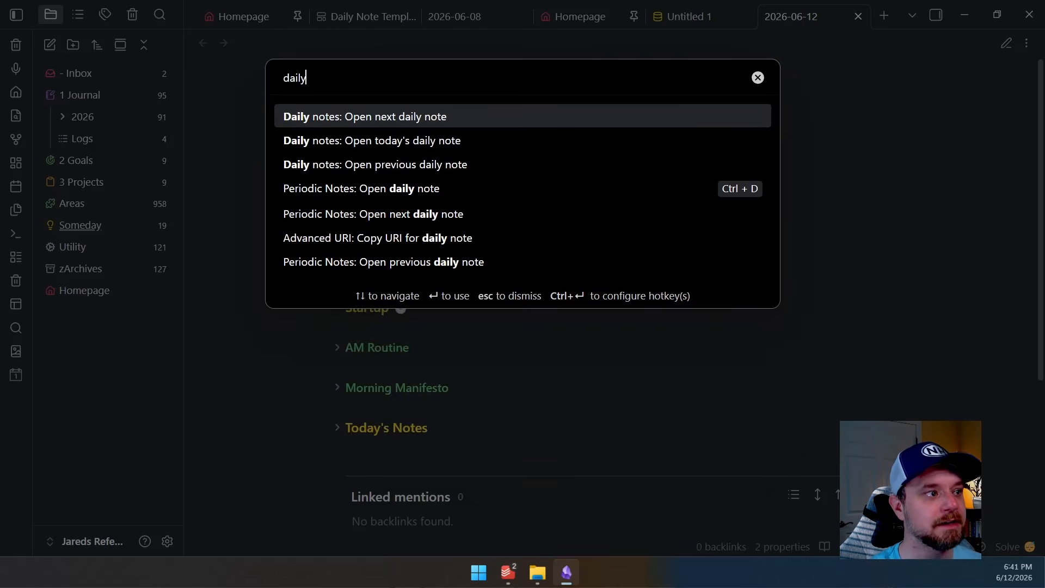
key("Down")
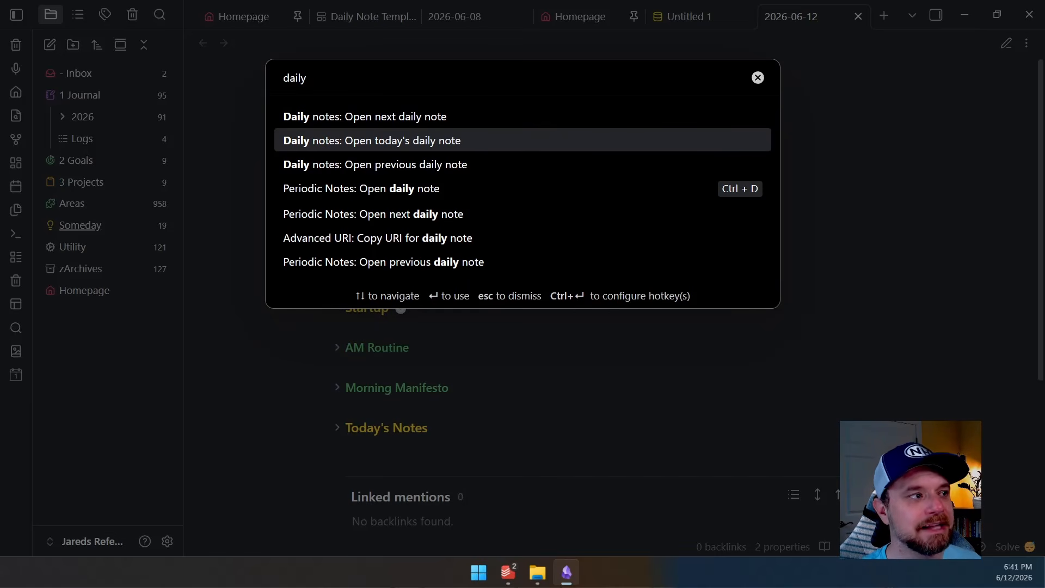
left_click(758, 78)
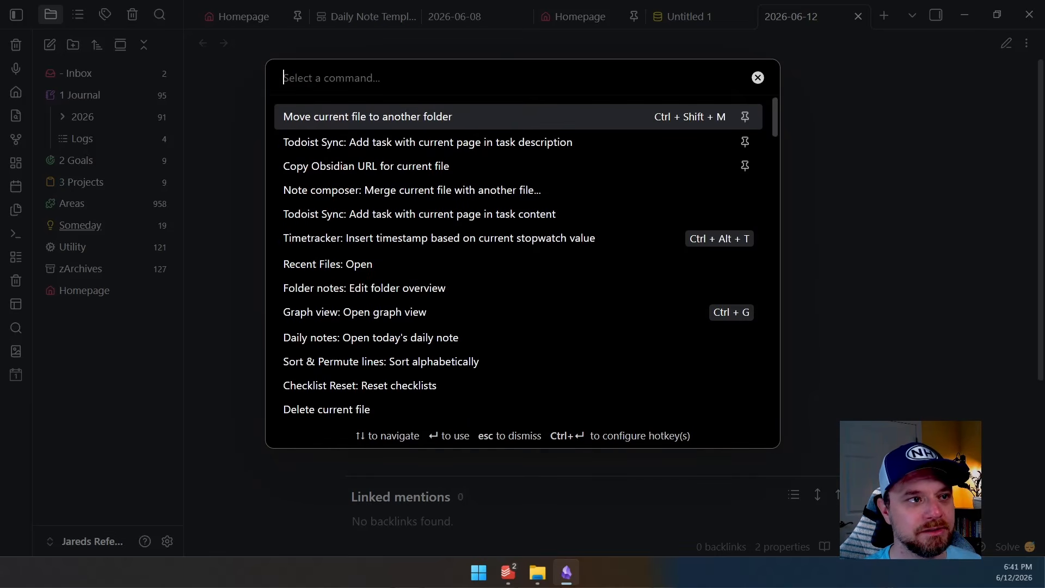
Return to the Homepage tab, then switch to the 2026-06-12 daily note tab and close it
left_click(591, 17)
left_click(590, 17)
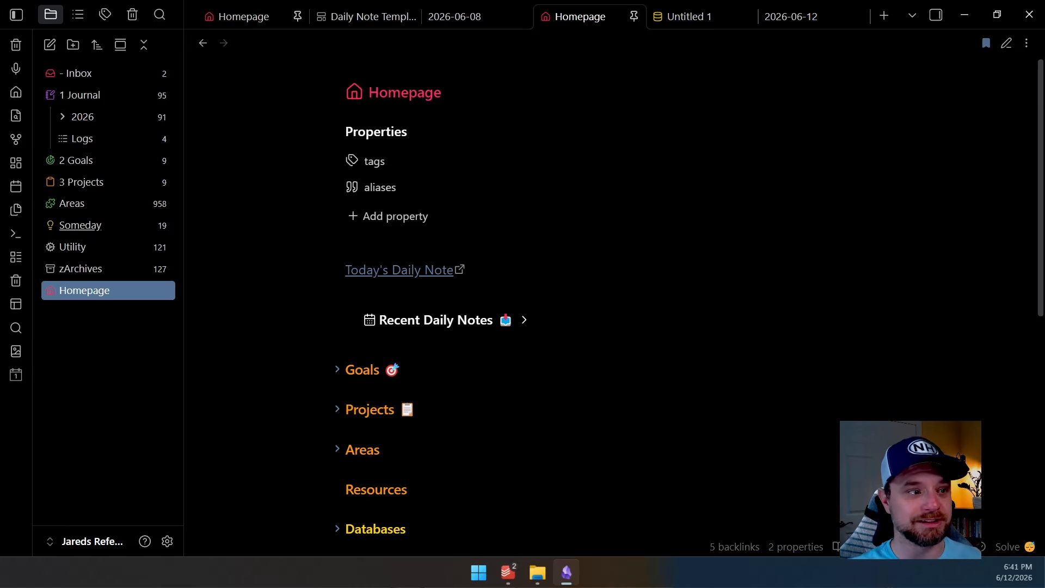
key("ctrl+Tab")
key("ctrl+Tab")
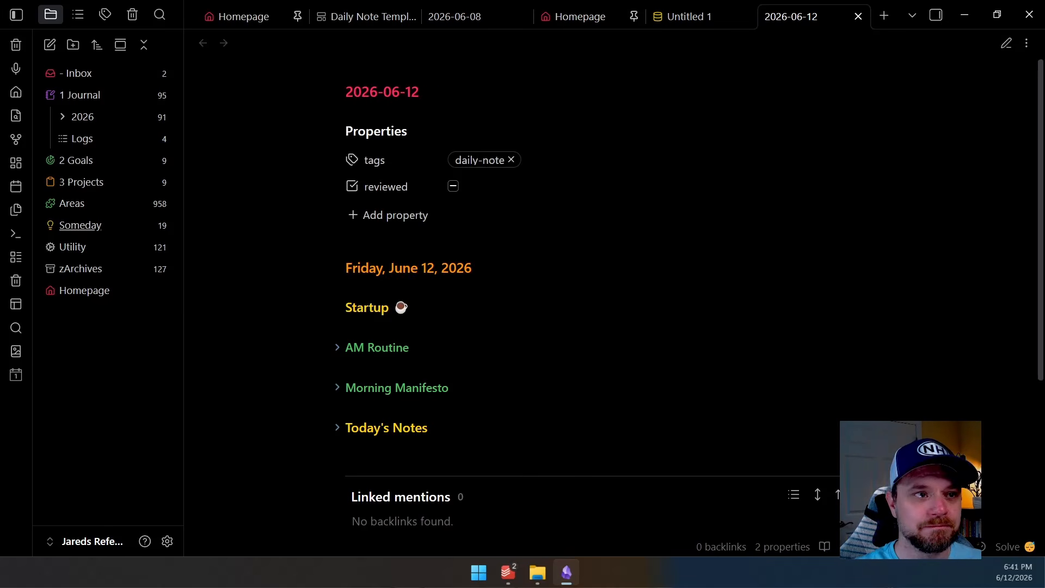
key("ctrl+w")
key("ctrl+shift+Tab")
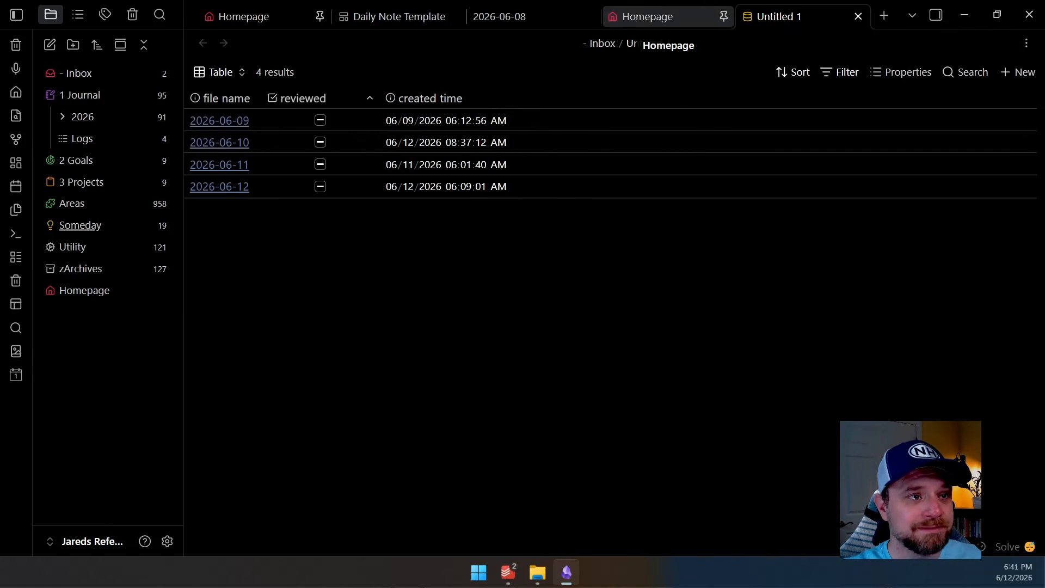
scroll(605, 305, "down", 3)
scroll(605, 305, "up", 2)
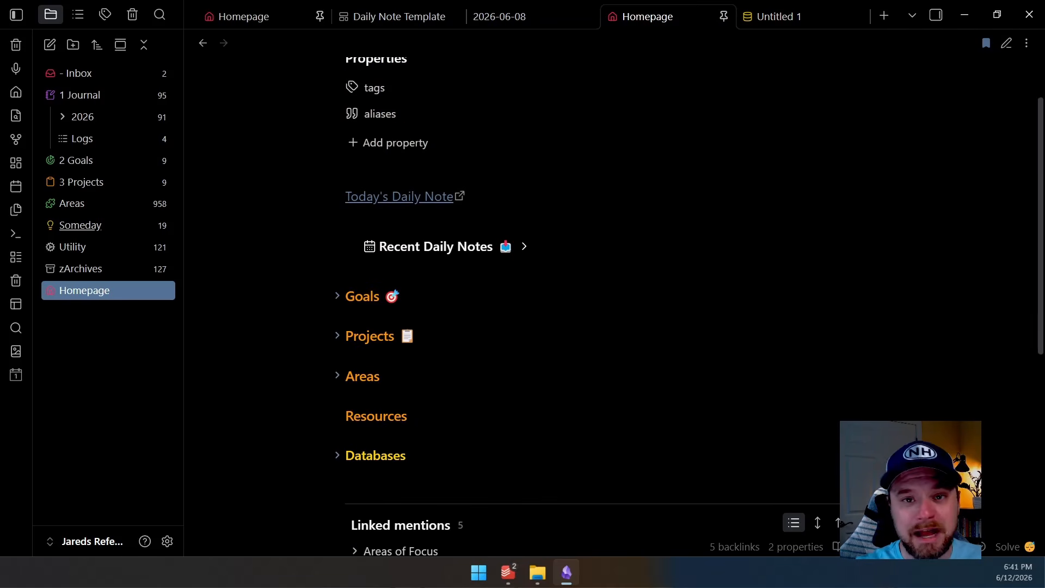